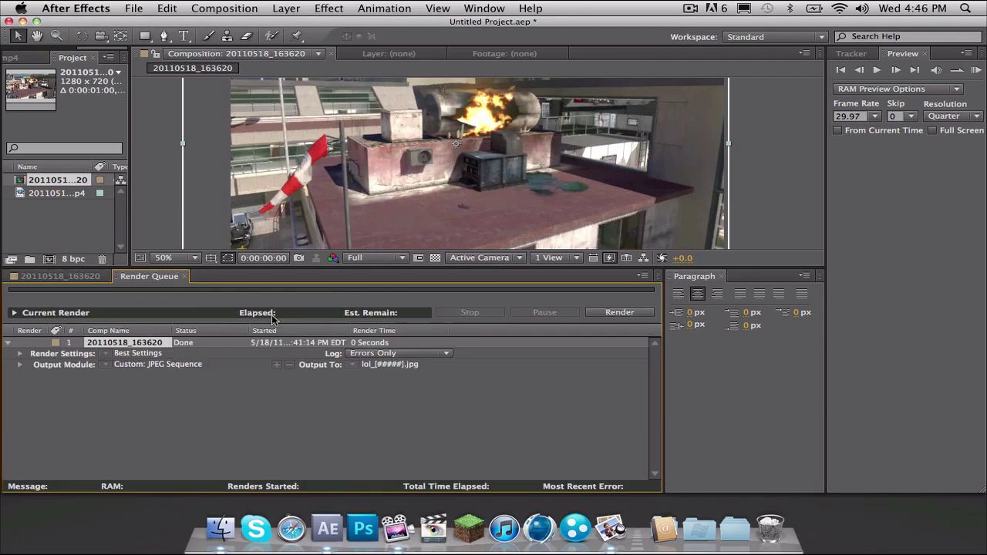
Render the rooftop composition as a JPEG Sequence into a new output folder
{"action": "left_click", "coordinate": [433, 194]}
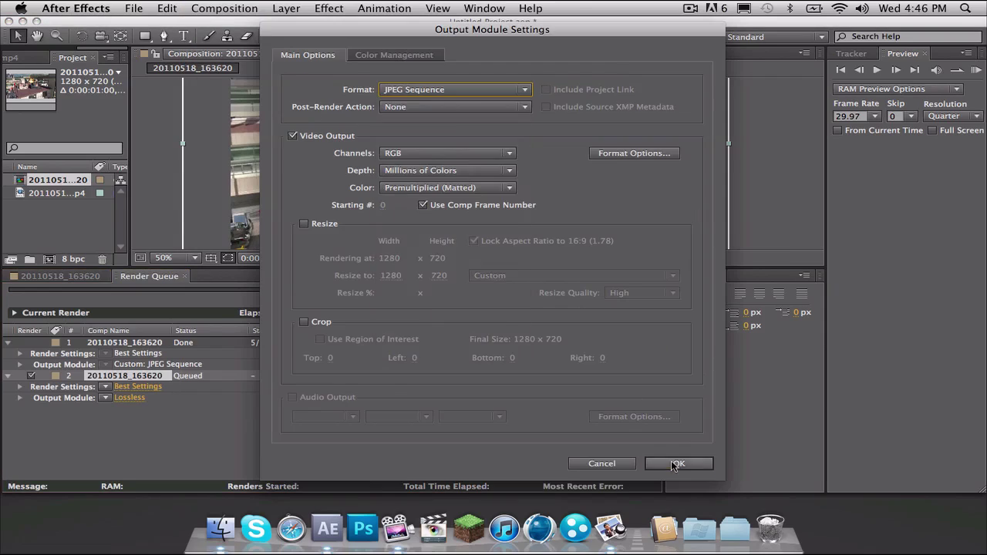
{"action": "left_click", "coordinate": [678, 463]}
{"action": "left_click", "coordinate": [342, 331]}
{"action": "left_click", "coordinate": [654, 330]}
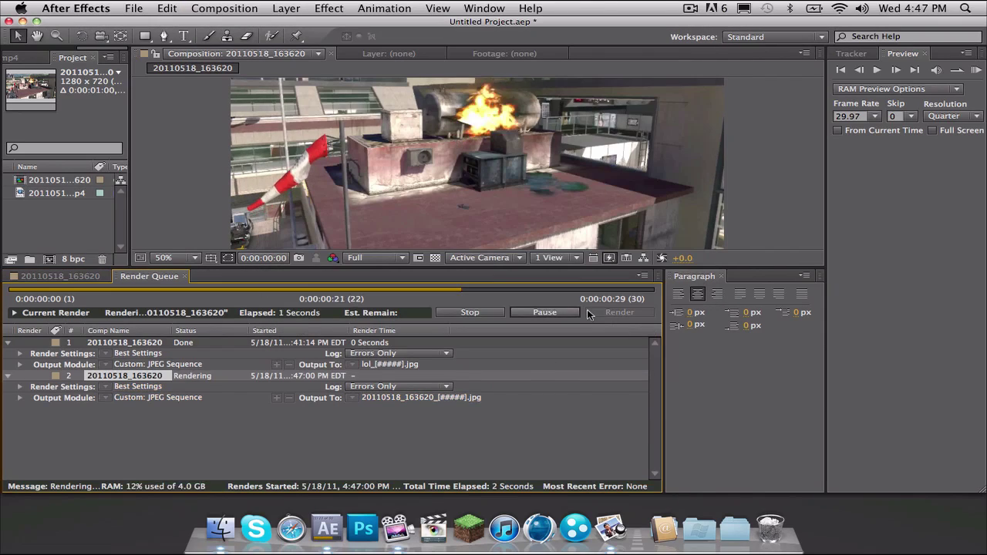
Find boujou in the Dock's Applications stack under the Vicon folder
{"action": "right_click", "coordinate": [646, 529]}
{"action": "left_click", "coordinate": [646, 529]}
{"action": "left_click", "coordinate": [611, 421]}
Launch boujou and import the rendered 30-frame JPEG sequence with its frame rate set
{"action": "left_click", "coordinate": [611, 420]}
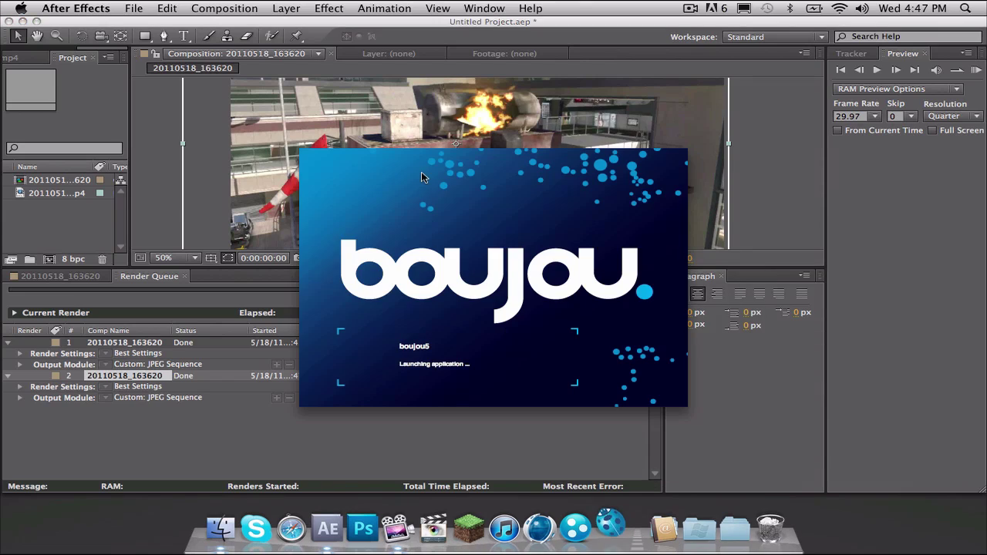
{"action": "left_click", "coordinate": [32, 94]}
{"action": "double_click", "coordinate": [393, 259]}
{"action": "double_click", "coordinate": [386, 159]}
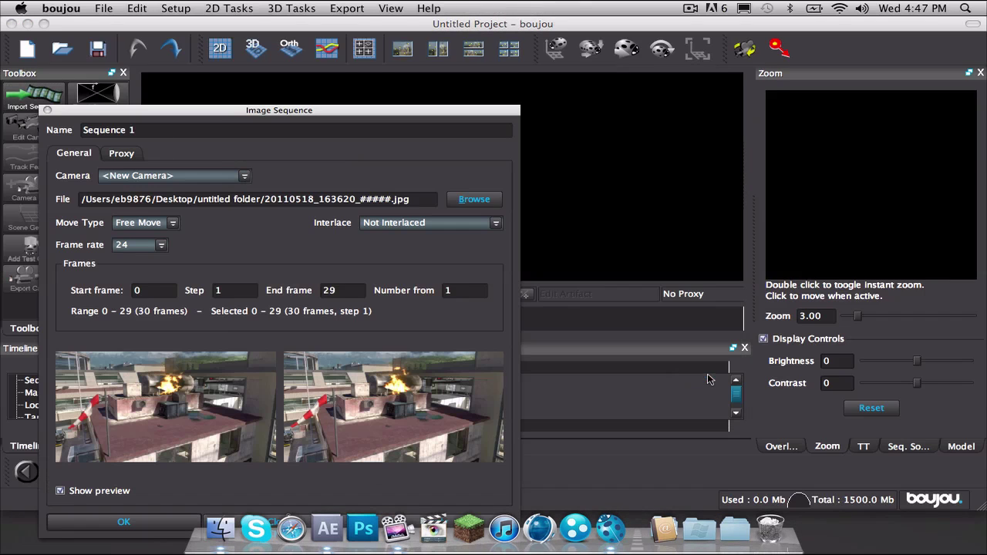
{"action": "left_click", "coordinate": [132, 247]}
{"action": "left_click", "coordinate": [108, 284]}
{"action": "left_click", "coordinate": [171, 436]}
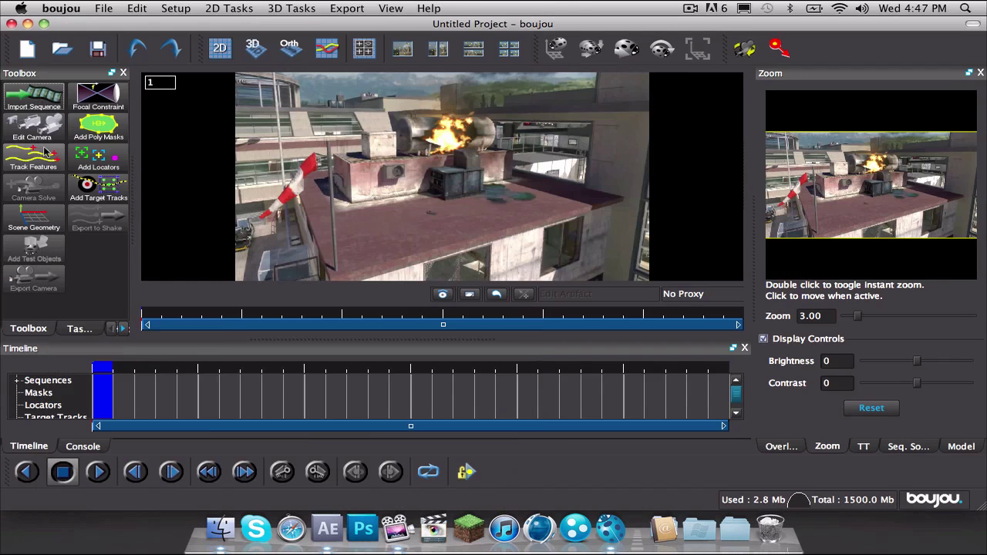
Track features in the footage and run a camera solve, producing Camera solve 1
{"action": "left_click", "coordinate": [32, 159]}
{"action": "left_click", "coordinate": [164, 322]}
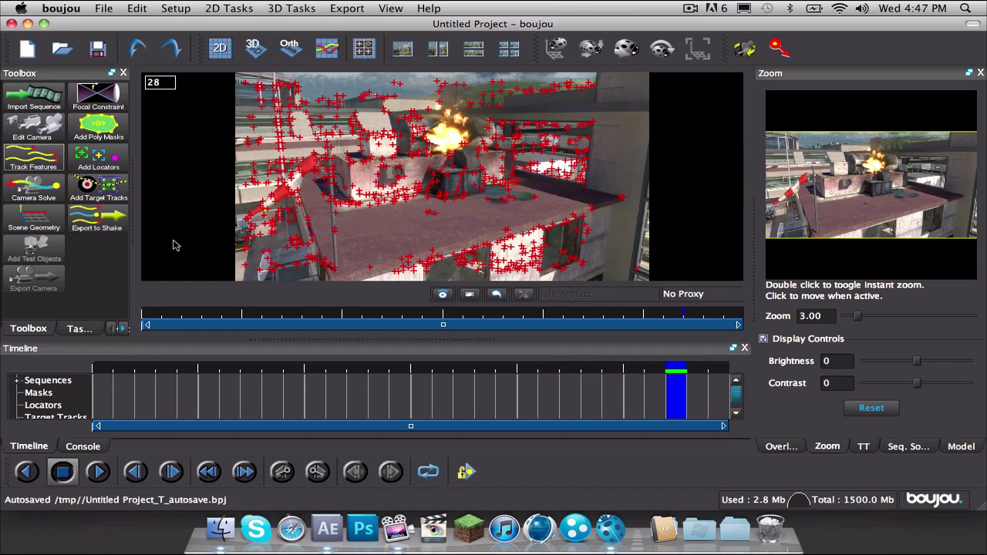
{"action": "left_click", "coordinate": [34, 189]}
{"action": "left_click", "coordinate": [145, 418]}
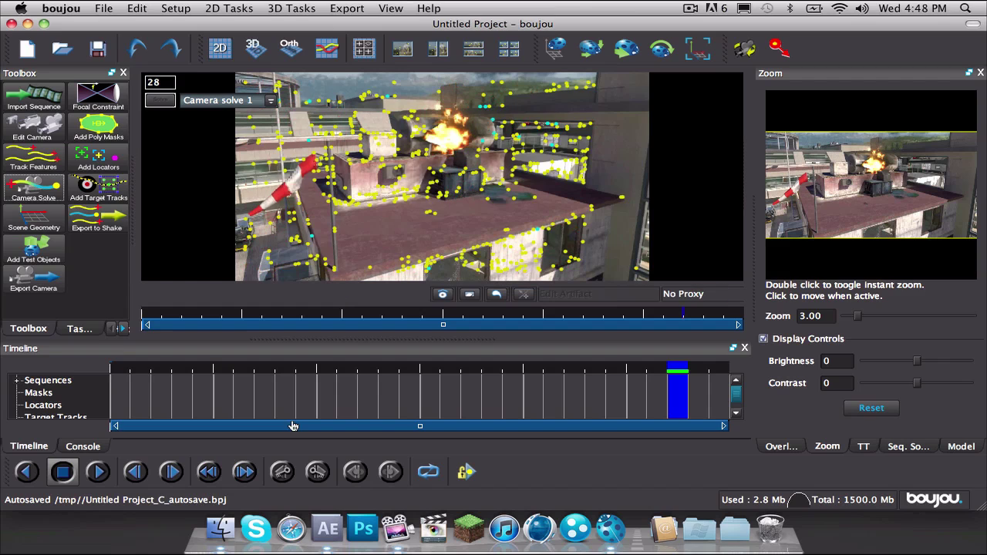
{"action": "left_click", "coordinate": [31, 222]}
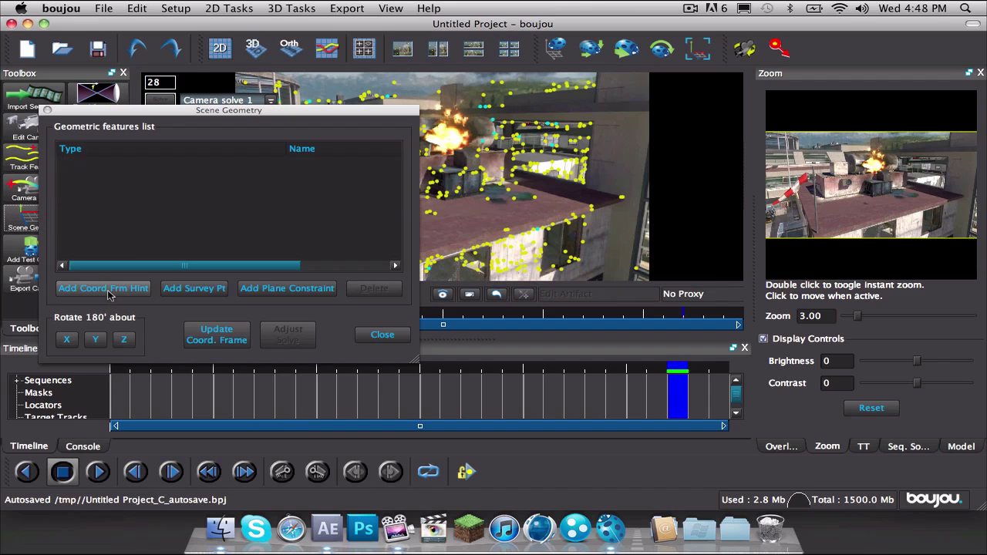
Add a z-axis coordinate-frame hint and connect the selected tracks to it
{"action": "left_click", "coordinate": [103, 309]}
{"action": "left_click", "coordinate": [328, 358]}
{"action": "left_click", "coordinate": [317, 405]}
{"action": "left_click_drag", "start_coordinate": [56, 136], "coordinate": [564, 348]}
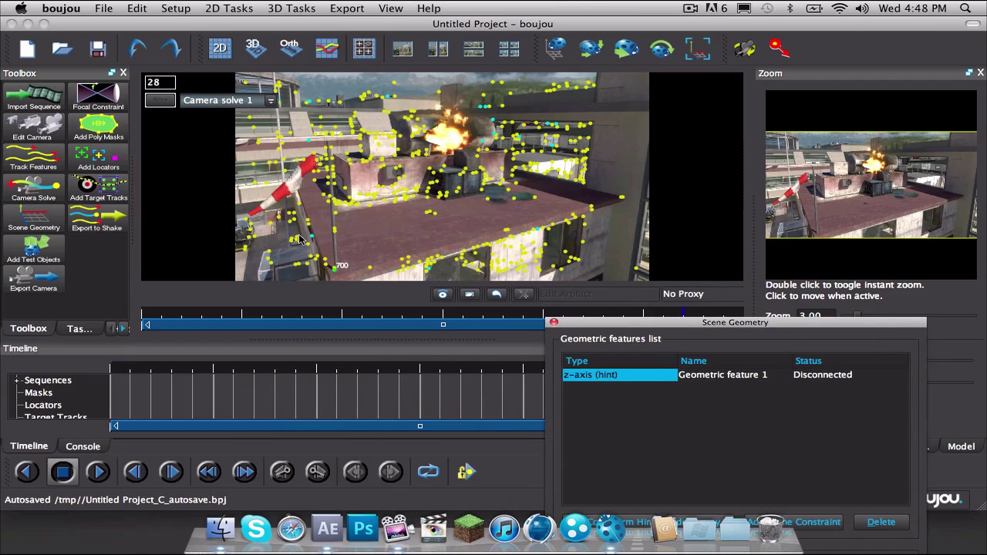
{"action": "left_click", "coordinate": [871, 374]}
{"action": "mouse_move", "coordinate": [741, 322]}
{"action": "left_mouse_down"}
{"action": "mouse_move", "coordinate": [741, 94]}
{"action": "mouse_move", "coordinate": [304, 338]}
{"action": "mouse_move", "coordinate": [203, 174]}
{"action": "mouse_move", "coordinate": [643, 163]}
{"action": "mouse_move", "coordinate": [721, 221]}
{"action": "mouse_move", "coordinate": [770, 300]}
{"action": "mouse_move", "coordinate": [686, 147]}
{"action": "mouse_move", "coordinate": [672, 335]}
{"action": "mouse_move", "coordinate": [694, 165]}
{"action": "left_mouse_up"}
Add x-axis and origin hints tied to tracks, then update the coordinate frame
{"action": "left_click", "coordinate": [504, 362]}
{"action": "left_click", "coordinate": [733, 411]}
{"action": "left_click", "coordinate": [681, 308]}
{"action": "left_click", "coordinate": [565, 350]}
{"action": "left_click", "coordinate": [794, 396]}
{"action": "left_click", "coordinate": [779, 282]}
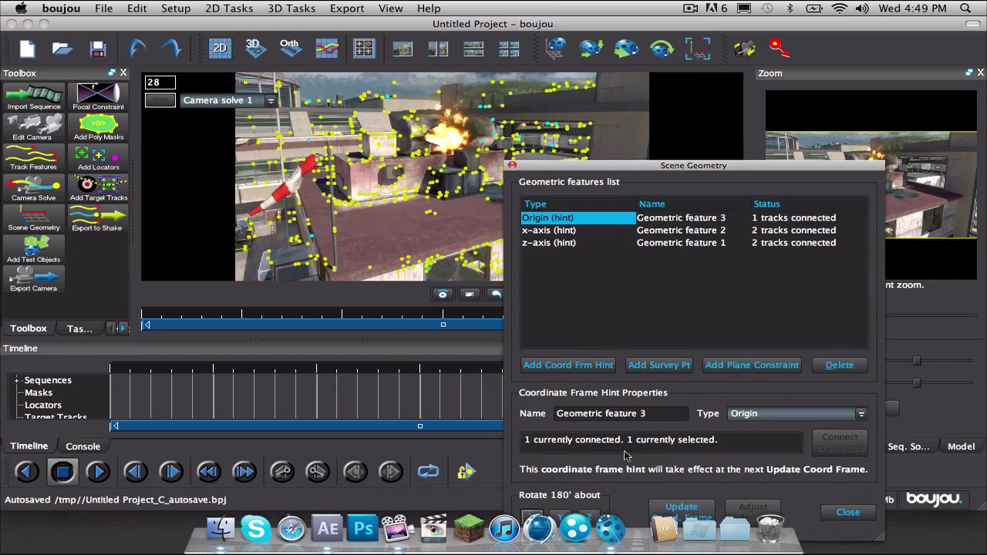
{"action": "left_click", "coordinate": [849, 512]}
Add a test dome to the rooftop and inspect it in the 3D view
{"action": "left_click", "coordinate": [33, 248]}
{"action": "left_click_drag", "start_coordinate": [211, 110], "coordinate": [264, 23]}
{"action": "left_click", "coordinate": [371, 453]}
{"action": "left_click", "coordinate": [115, 364]}
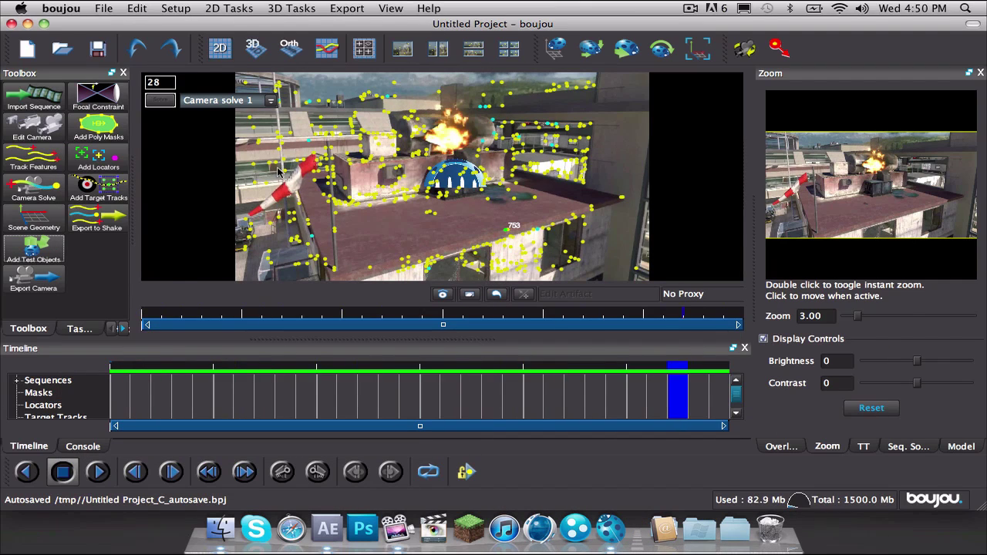
{"action": "key", "text": "3"}
{"action": "mouse_move", "coordinate": [380, 174]}
{"action": "middle_mouse_down"}
{"action": "mouse_move", "coordinate": [260, 238]}
{"action": "mouse_move", "coordinate": [385, 298]}
{"action": "mouse_move", "coordinate": [313, 150]}
{"action": "mouse_move", "coordinate": [347, 223]}
{"action": "middle_mouse_up"}
Export the camera solve, choosing the Desktop as the save location
{"action": "key", "text": "2"}
{"action": "left_click", "coordinate": [347, 8]}
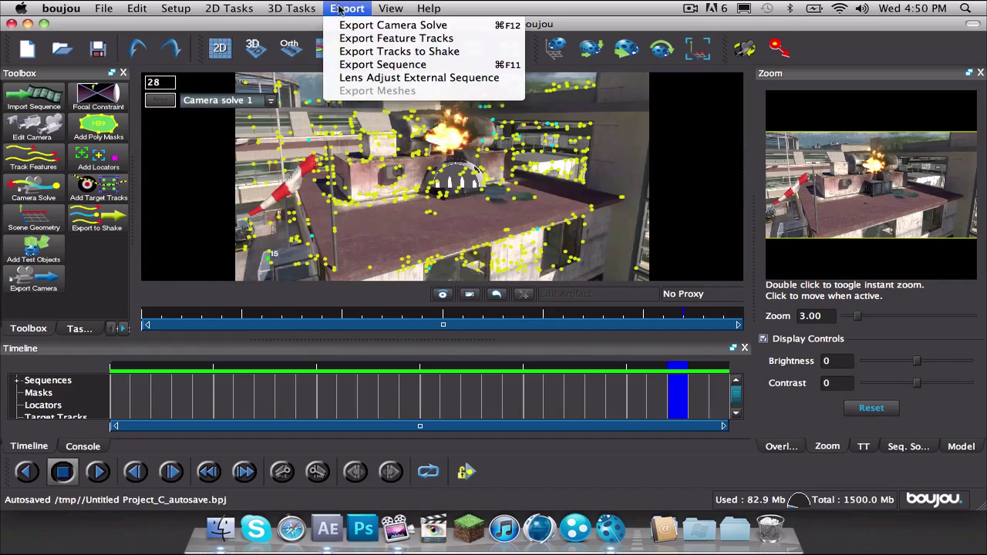
{"action": "left_click", "coordinate": [390, 26]}
{"action": "left_click", "coordinate": [593, 423]}
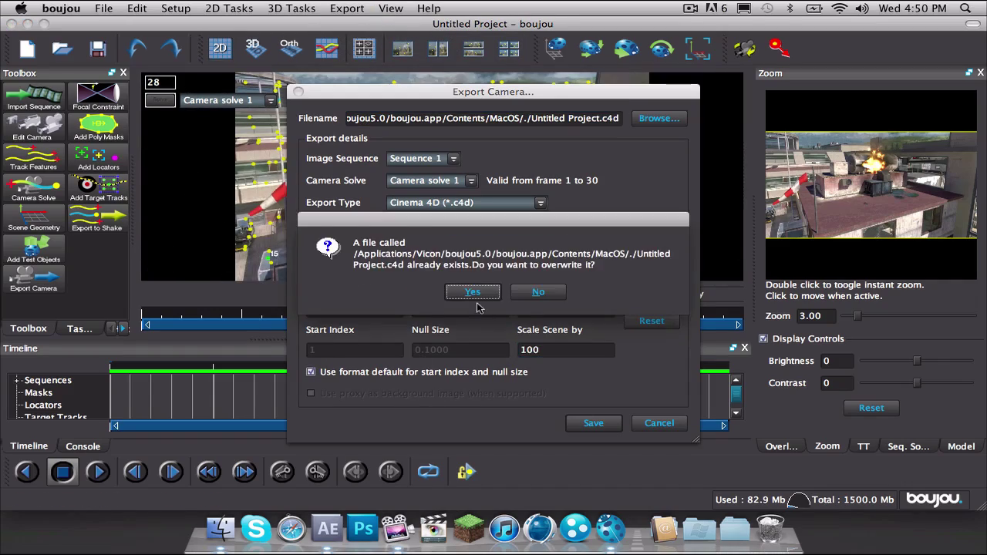
{"action": "left_click", "coordinate": [474, 293]}
{"action": "left_click", "coordinate": [704, 399]}
Set the export type to Cinema 4D and overwrite Untitled Project.c4d
{"action": "left_click", "coordinate": [462, 202]}
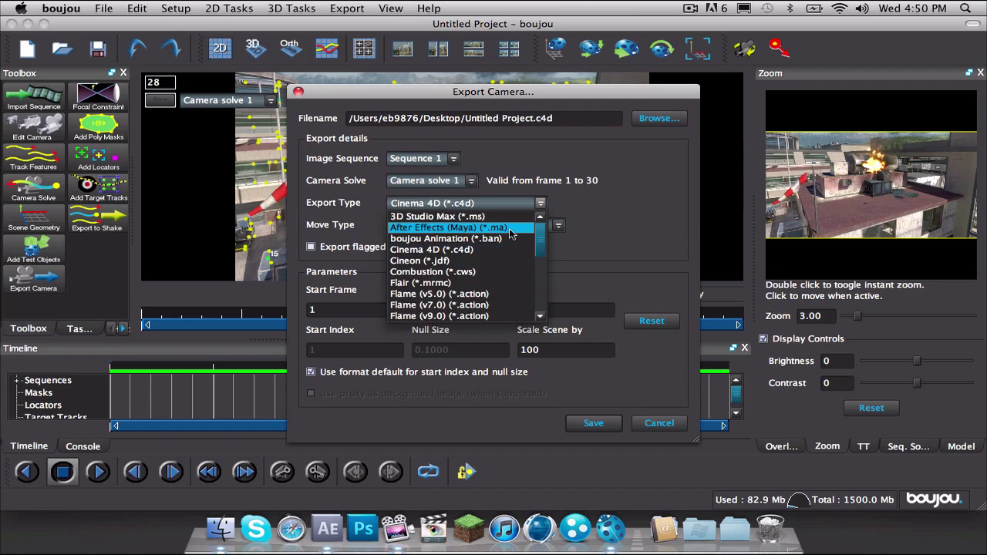
{"action": "scroll", "coordinate": [463, 255], "scroll_direction": "down", "scroll_amount": 3}
{"action": "scroll", "coordinate": [463, 262], "scroll_direction": "down", "scroll_amount": 3}
{"action": "scroll", "coordinate": [469, 287], "scroll_direction": "down", "scroll_amount": 3}
{"action": "scroll", "coordinate": [469, 287], "scroll_direction": "up", "scroll_amount": 5}
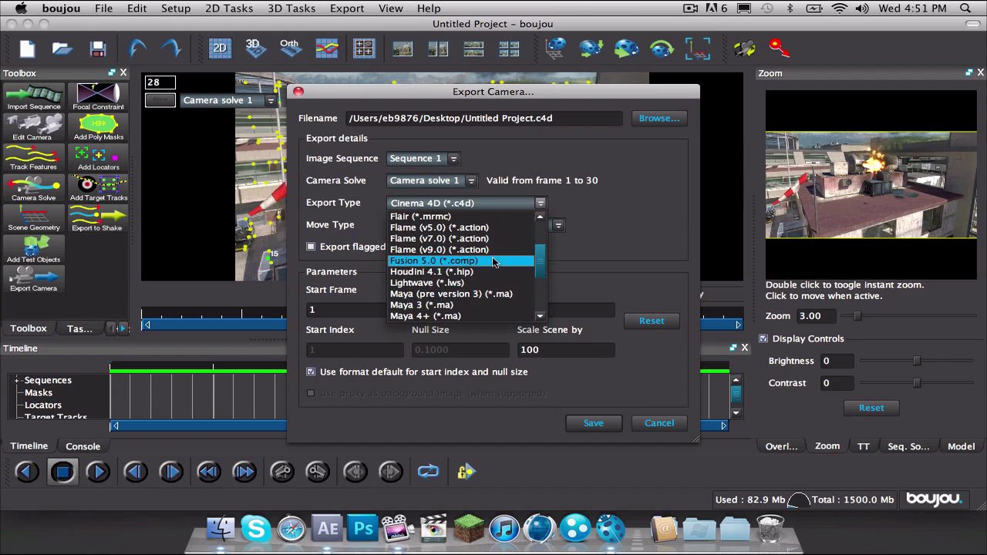
{"action": "left_click", "coordinate": [596, 423]}
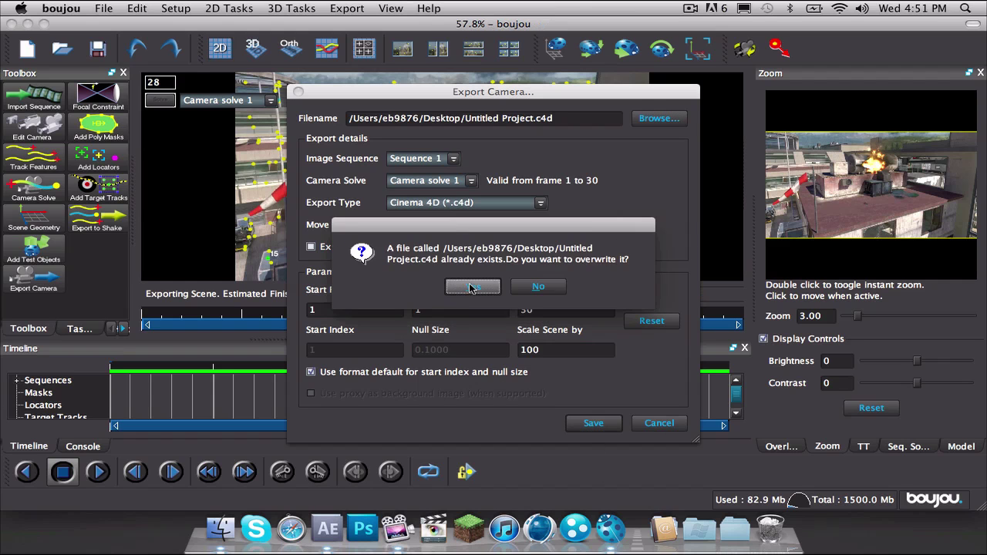
{"action": "left_click", "coordinate": [474, 287]}
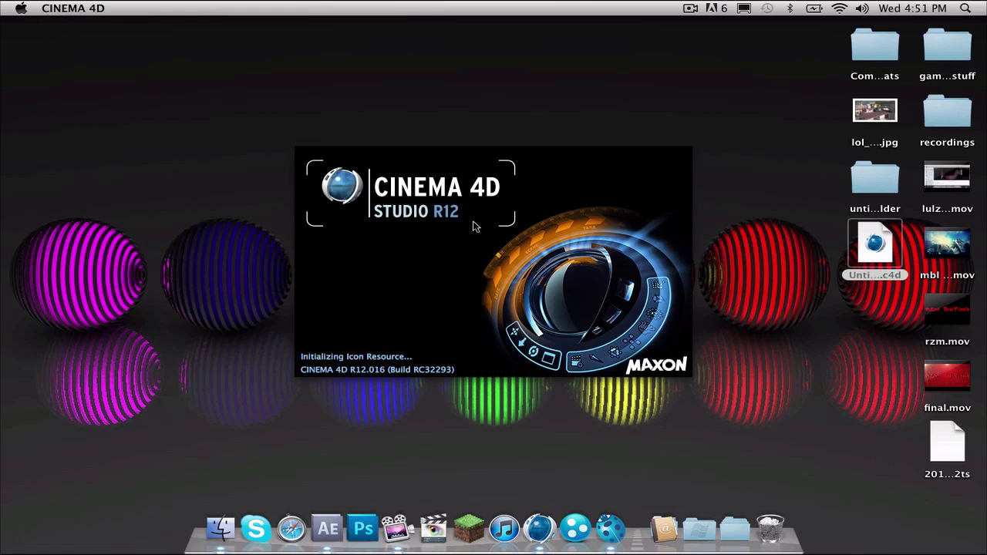
Confirm the scene import and create material Mat with an image in its Color texture
{"action": "key", "text": "Return"}
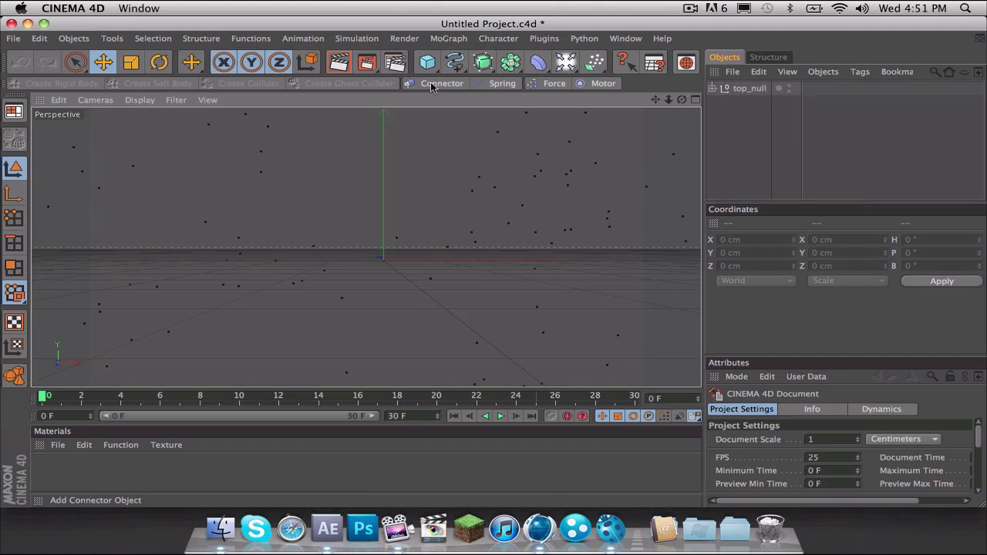
{"action": "double_click", "coordinate": [116, 471]}
{"action": "double_click", "coordinate": [48, 469]}
{"action": "left_click", "coordinate": [421, 203]}
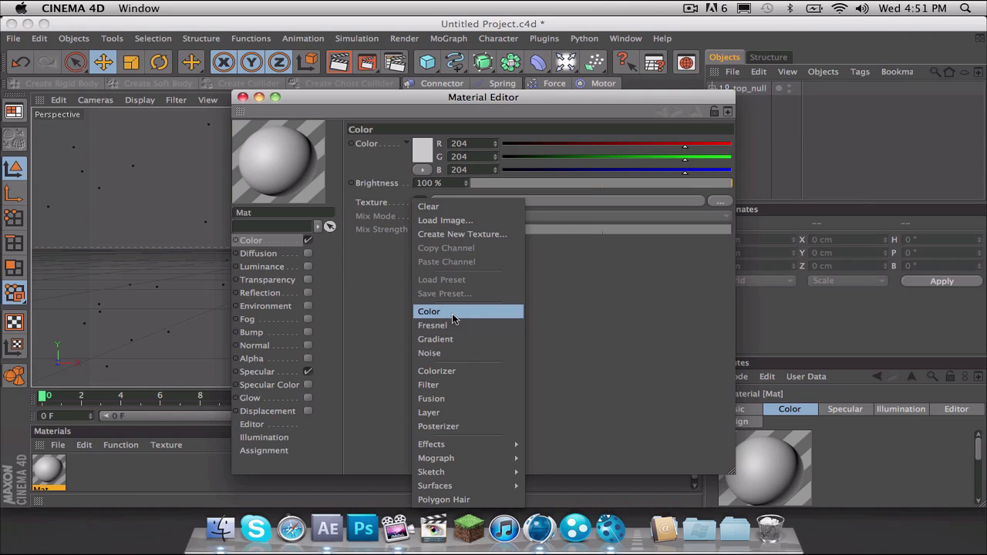
{"action": "left_click", "coordinate": [463, 220]}
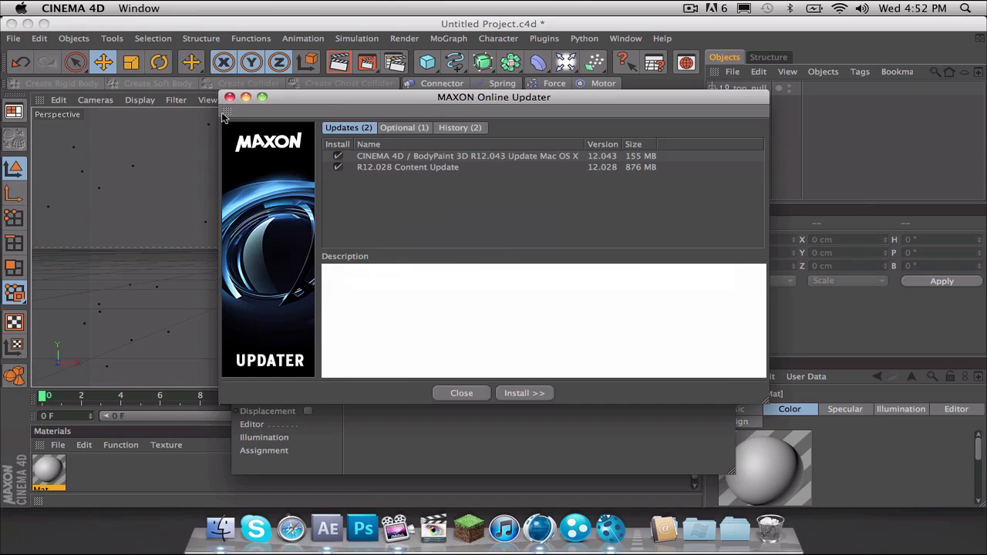
{"action": "left_click", "coordinate": [242, 97]}
{"action": "left_click", "coordinate": [566, 62]}
Add a Background object with material Mat, plus a Floor using Mat in Frontal projection
{"action": "left_click", "coordinate": [745, 225]}
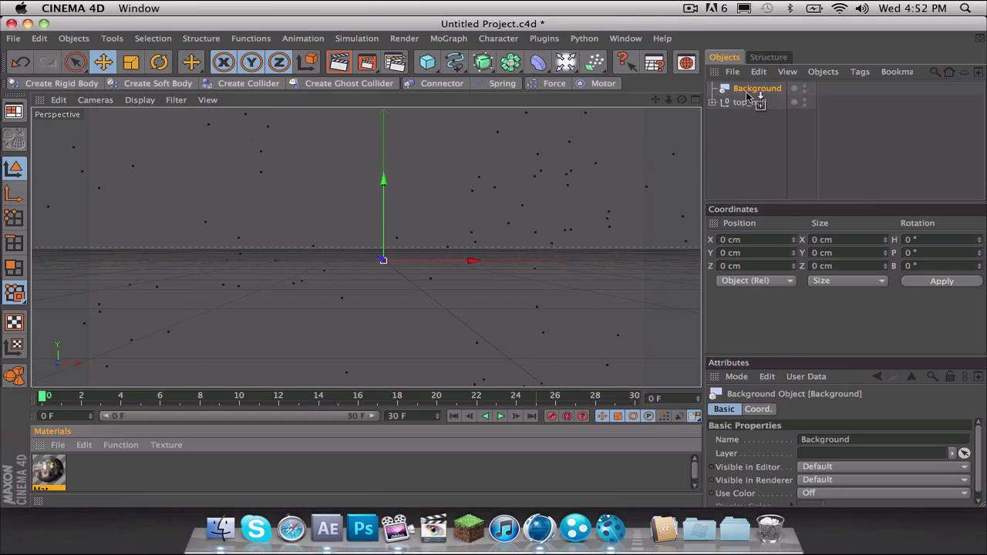
{"action": "left_click_drag", "start_coordinate": [49, 469], "coordinate": [469, 183]}
{"action": "left_click", "coordinate": [566, 62]}
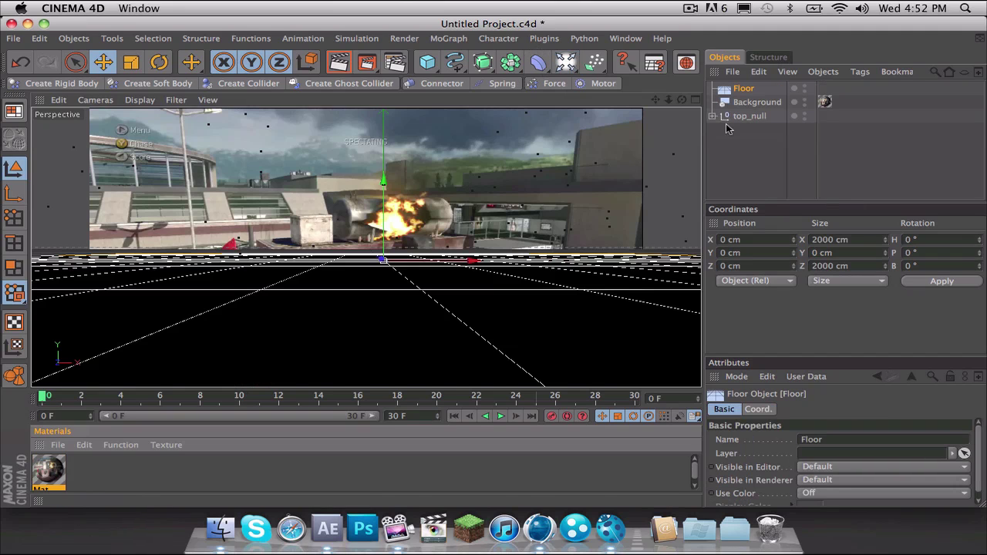
{"action": "left_click_drag", "start_coordinate": [739, 91], "coordinate": [743, 89]}
{"action": "left_click", "coordinate": [883, 467]}
{"action": "left_click", "coordinate": [816, 399]}
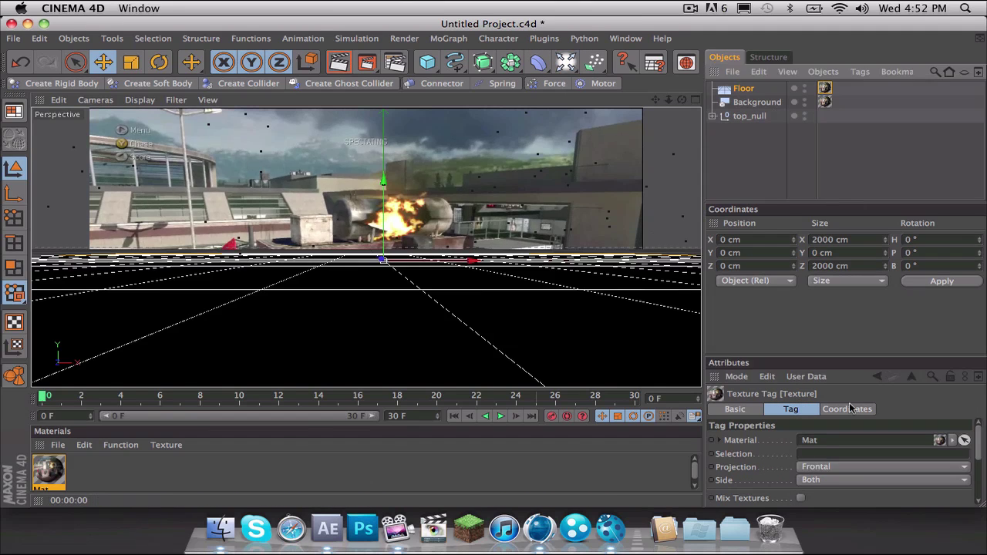
{"action": "left_click", "coordinate": [883, 467]}
Delete the Floor and add a 3D MoText text object
{"action": "left_click", "coordinate": [815, 413]}
{"action": "key", "text": "Delete"}
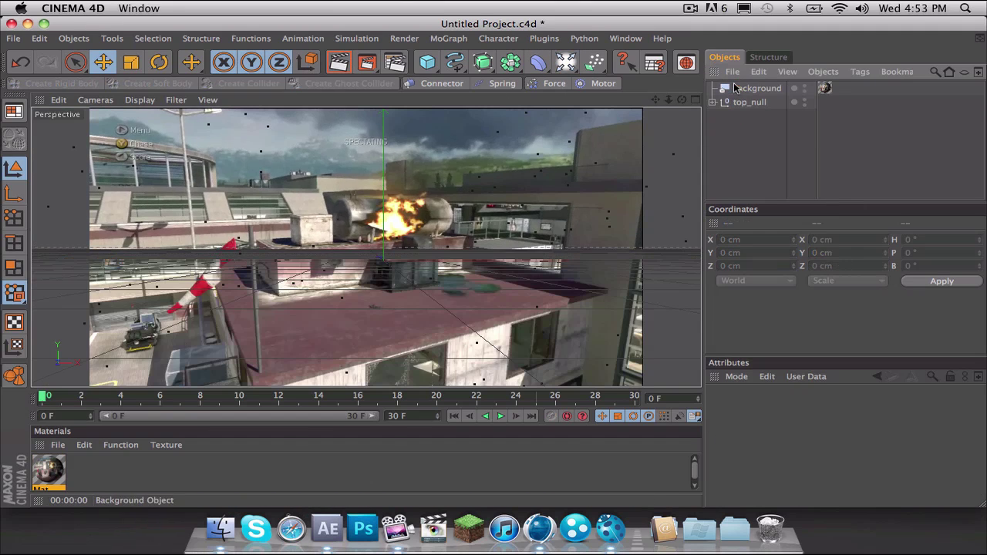
{"action": "left_click", "coordinate": [471, 38]}
{"action": "left_click", "coordinate": [497, 196]}
Tilt the MoText onto the rooftop, entering heading 25 and bank -5
{"action": "key", "text": "r"}
{"action": "left_click_drag", "start_coordinate": [498, 196], "coordinate": [385, 327]}
{"action": "key", "text": "e"}
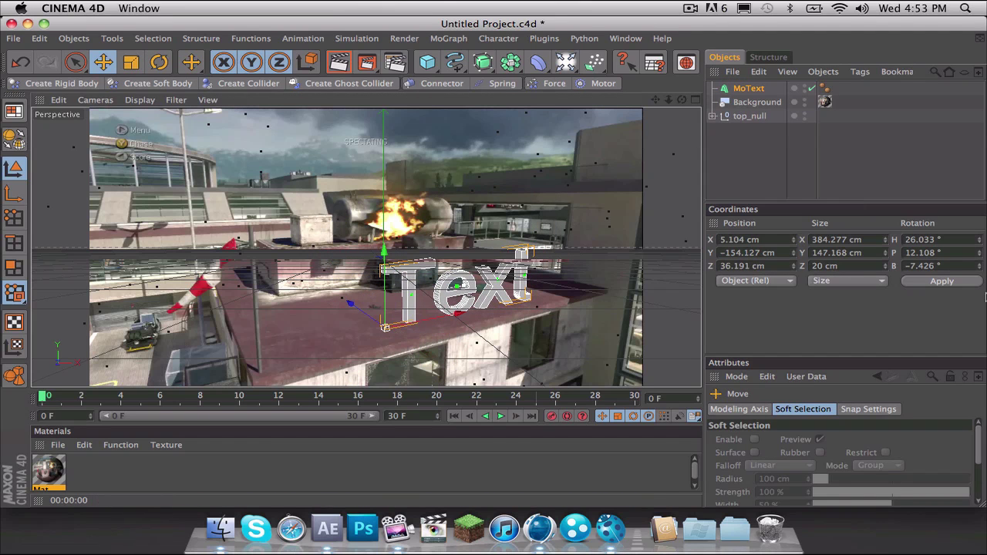
{"action": "left_click", "coordinate": [937, 239]}
{"action": "type", "text": "25"}
{"action": "key", "text": "Tab"}
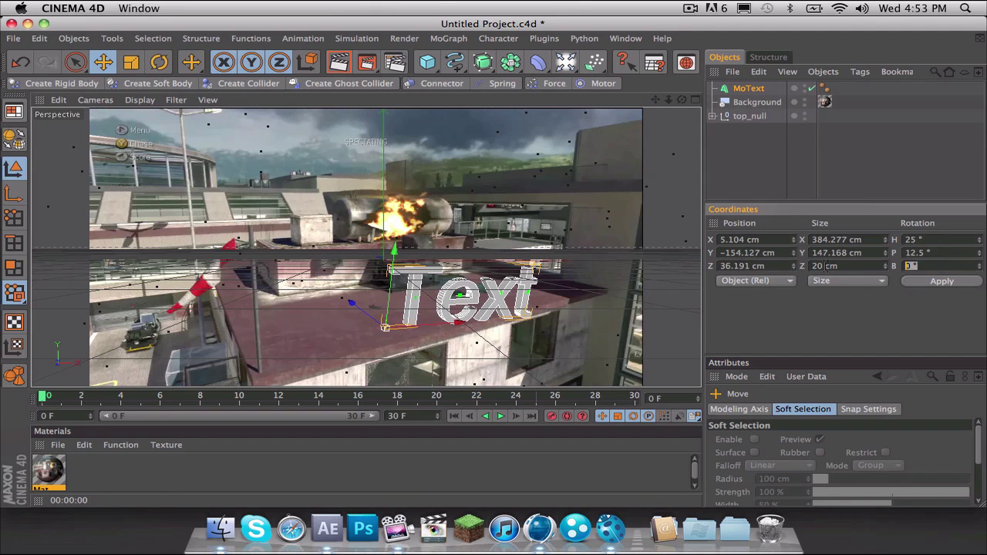
{"action": "type", "text": "-5"}
{"action": "key", "text": "Return"}
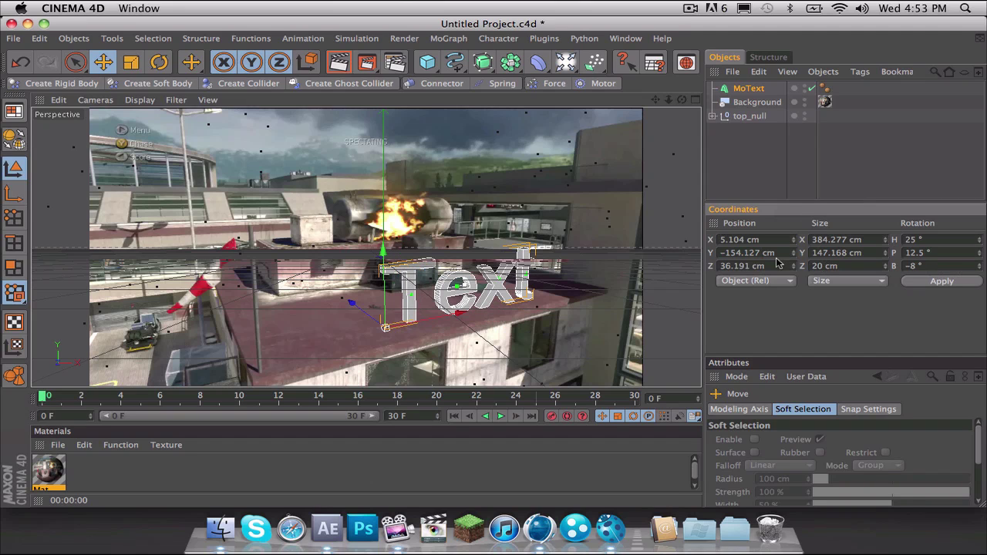
Add a Floor with a Compositing tag and material Mat in Frontal projection
{"action": "left_click_drag", "start_coordinate": [483, 61], "coordinate": [462, 88]}
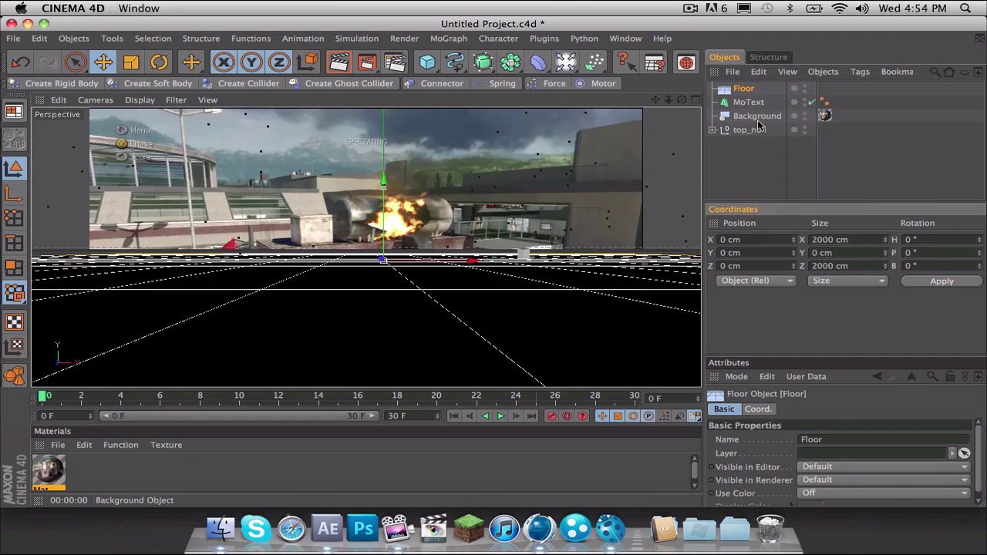
{"action": "left_click", "coordinate": [860, 71]}
{"action": "mouse_move", "coordinate": [861, 107]}
{"action": "left_click", "coordinate": [771, 159]}
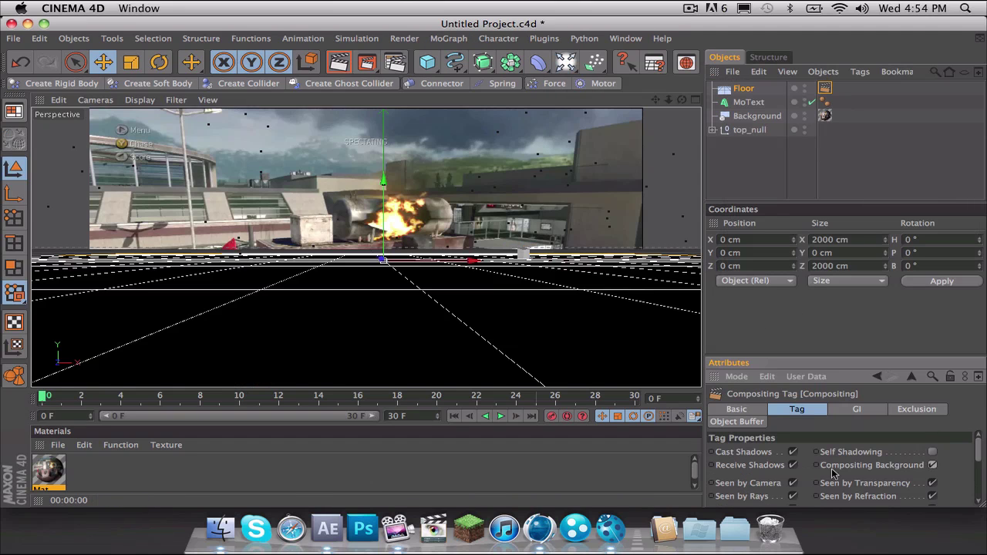
{"action": "left_click", "coordinate": [734, 89]}
{"action": "left_click_drag", "start_coordinate": [734, 95], "coordinate": [736, 89]}
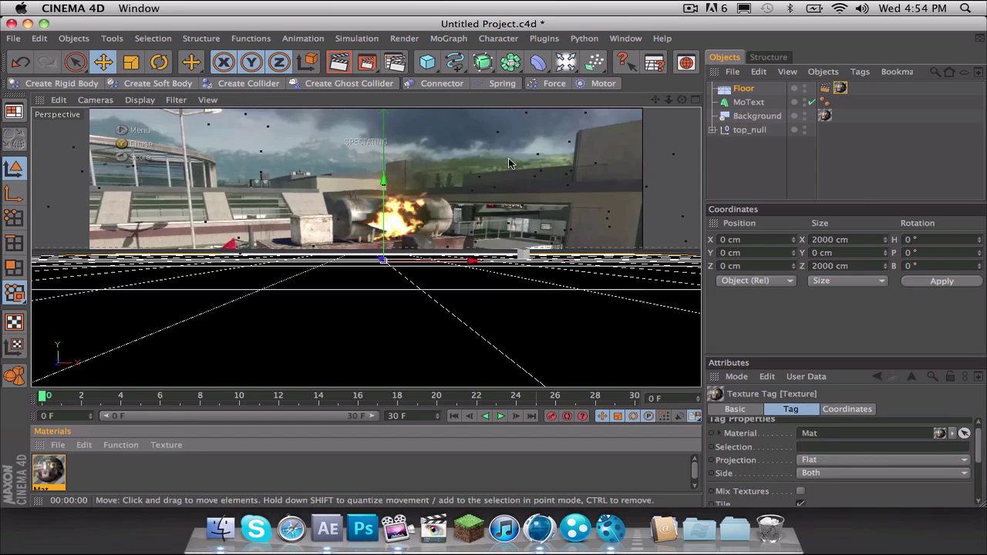
{"action": "left_click", "coordinate": [849, 459]}
{"action": "left_click", "coordinate": [833, 421]}
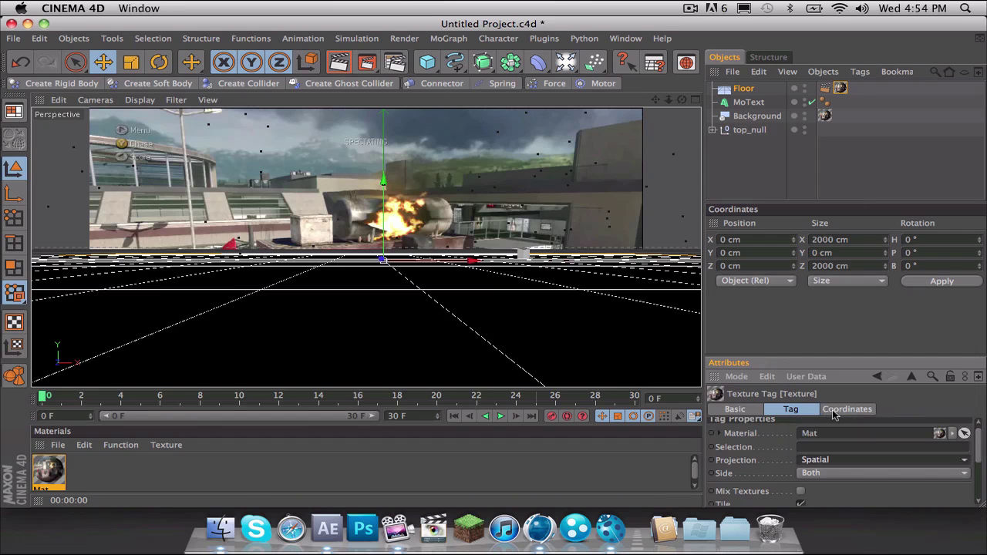
{"action": "left_click", "coordinate": [341, 65]}
{"action": "left_click", "coordinate": [347, 63]}
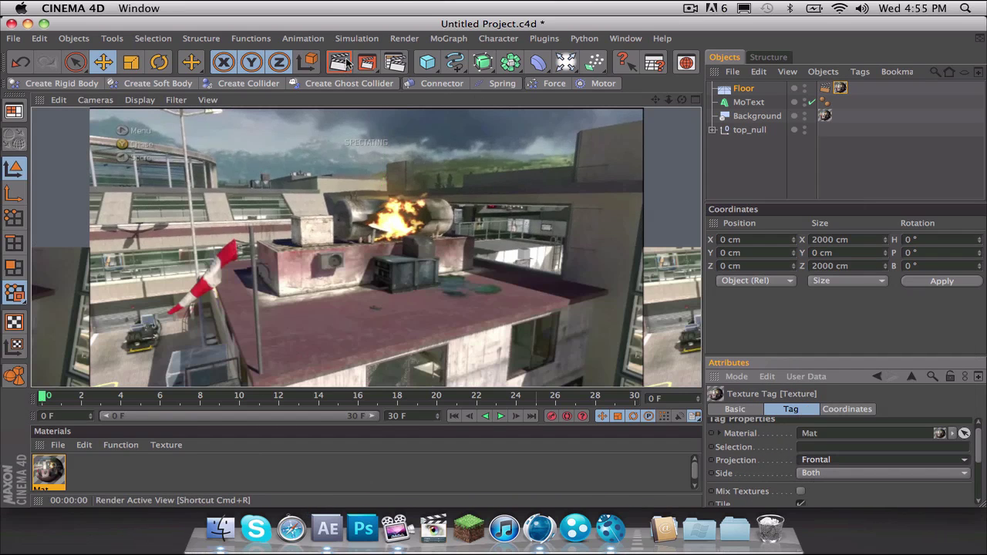
{"action": "left_click", "coordinate": [748, 101]}
{"action": "type", "text": "25"}
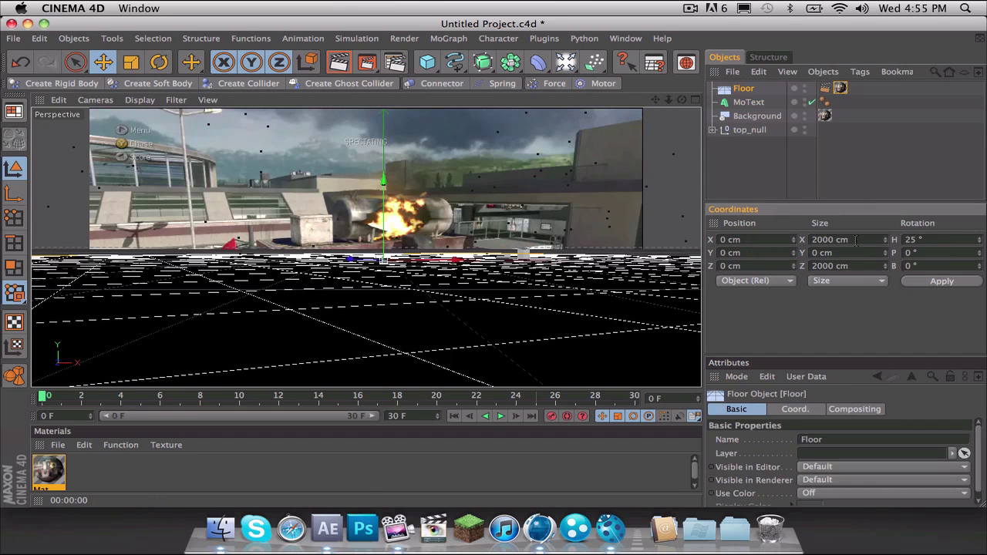
Set the Floor rotation to H 25°, P 12.5°, B -8°
{"action": "key", "text": "Tab"}
{"action": "key", "text": "ctrl+z"}
{"action": "key", "text": "ctrl+y"}
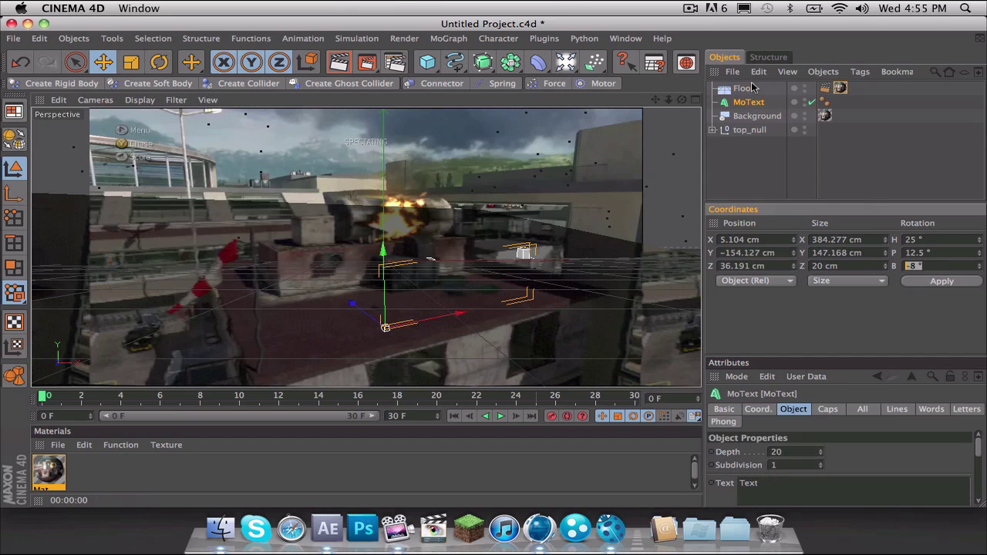
{"action": "key", "text": "ctrl+z"}
{"action": "type", "text": "-8"}
{"action": "key", "text": "Return"}
Enter the Floor position values X 5.104 cm and Y -154.127 cm
{"action": "key", "text": "ctrl+z"}
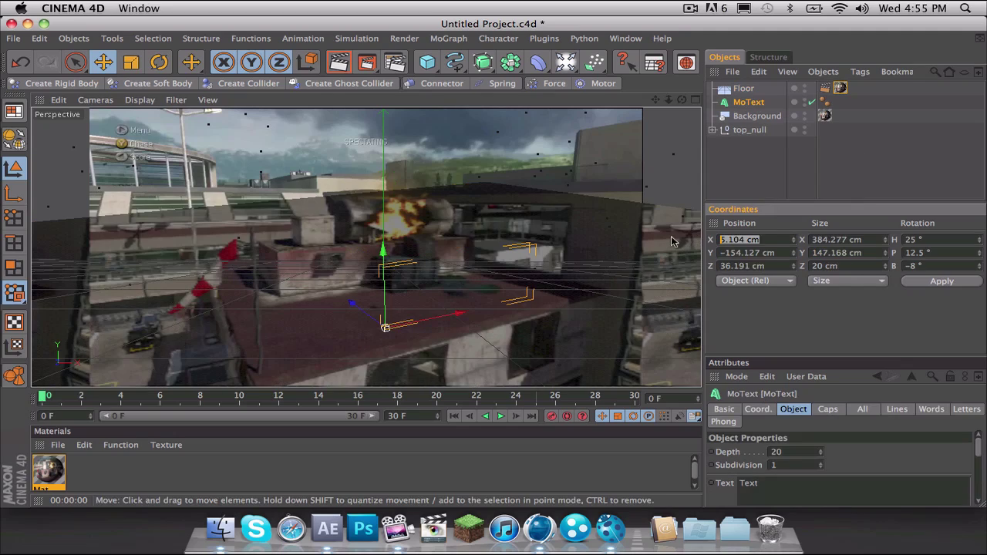
{"action": "key", "text": "ctrl+y"}
{"action": "key", "text": "ctrl+z"}
{"action": "key", "text": "ctrl+y"}
{"action": "key", "text": "Tab"}
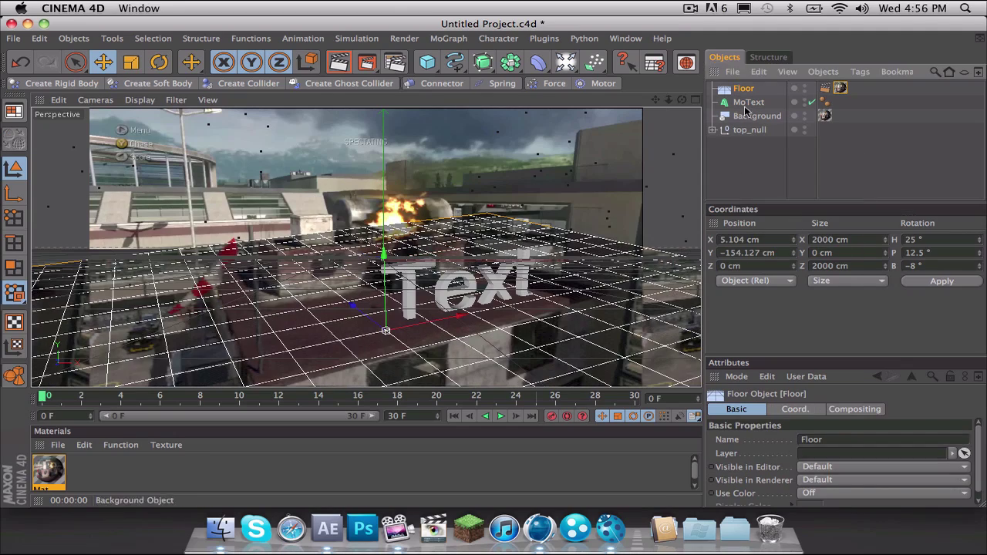
{"action": "key", "text": "ctrl+z"}
{"action": "key", "text": "ctrl+y"}
{"action": "key", "text": "ctrl+z"}
{"action": "key", "text": "ctrl+y"}
Set Floor Z to 36.191 cm and add a Light with Soft Shadow Maps at 35% density
{"action": "type", "text": "36.191"}
{"action": "key", "text": "Return"}
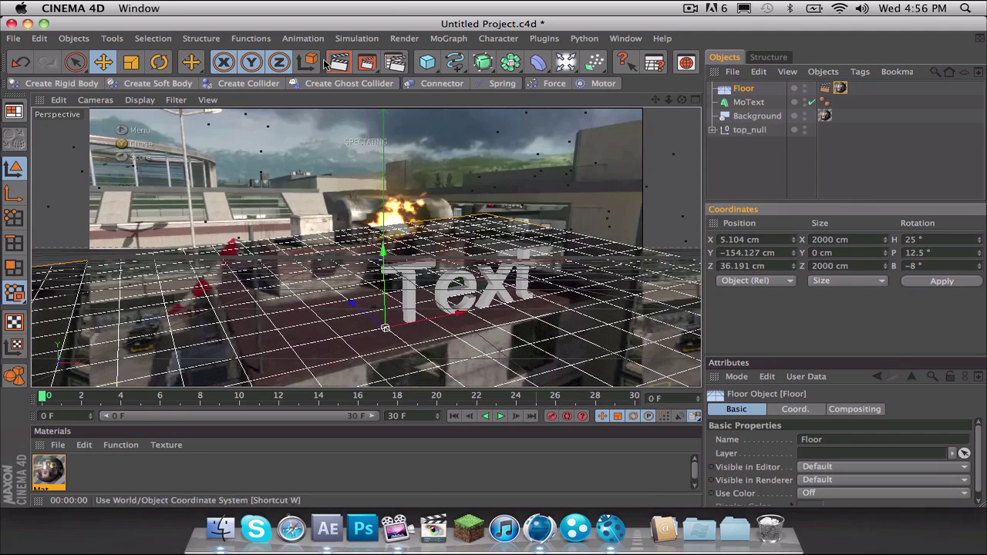
{"action": "left_click", "coordinate": [538, 62]}
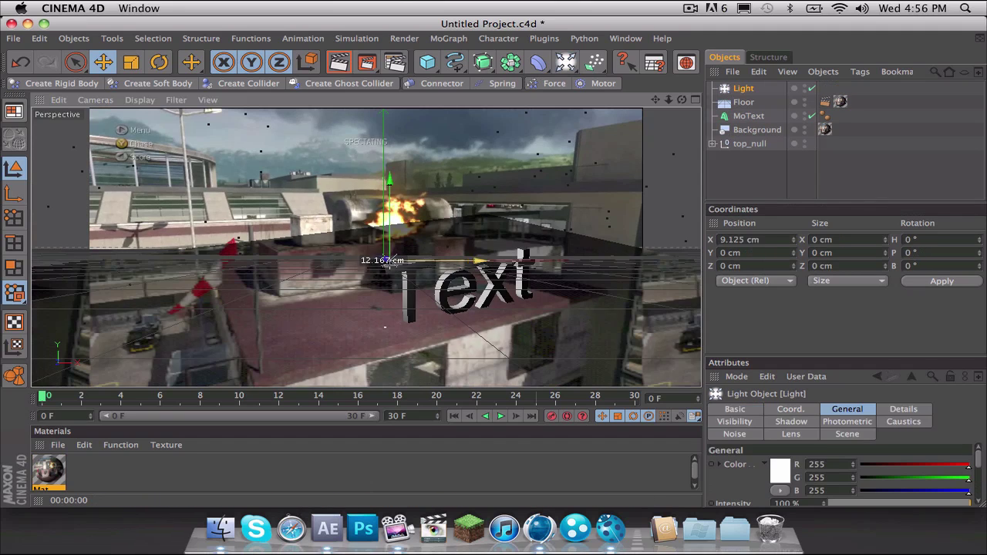
{"action": "left_click", "coordinate": [791, 421]}
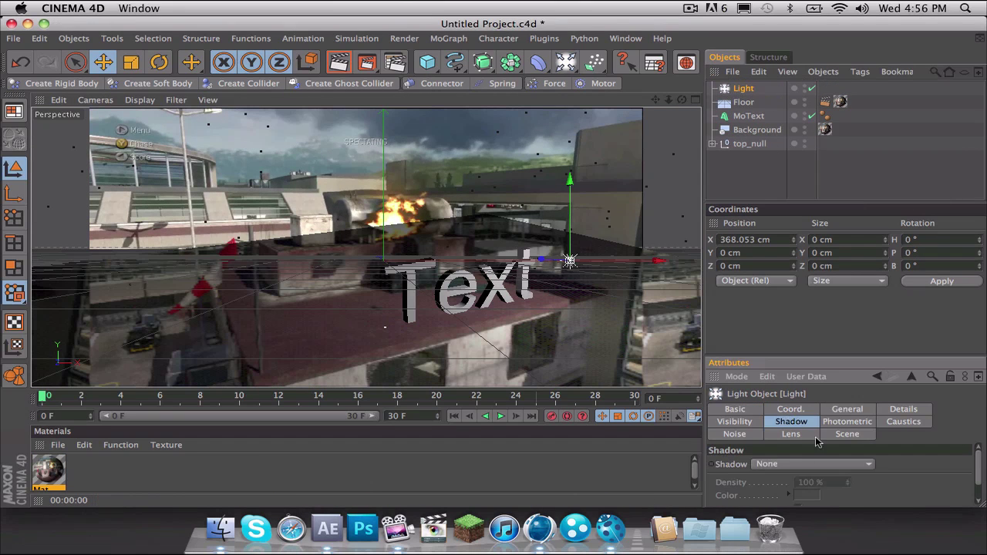
{"action": "left_click", "coordinate": [351, 59]}
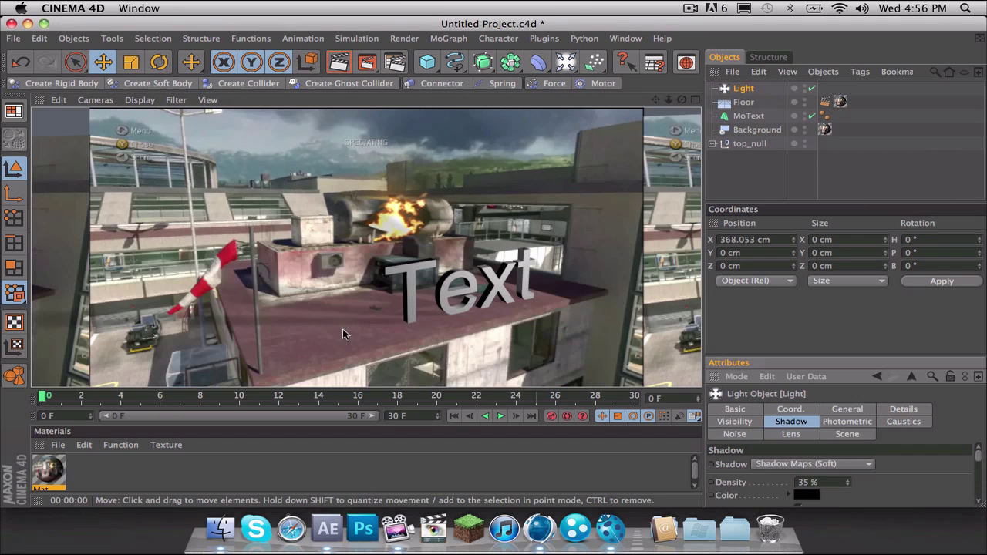
{"action": "left_click", "coordinate": [742, 117]}
Finish the text as eBuTTzHD and set its height to 125 cm
{"action": "type", "text": "HD"}
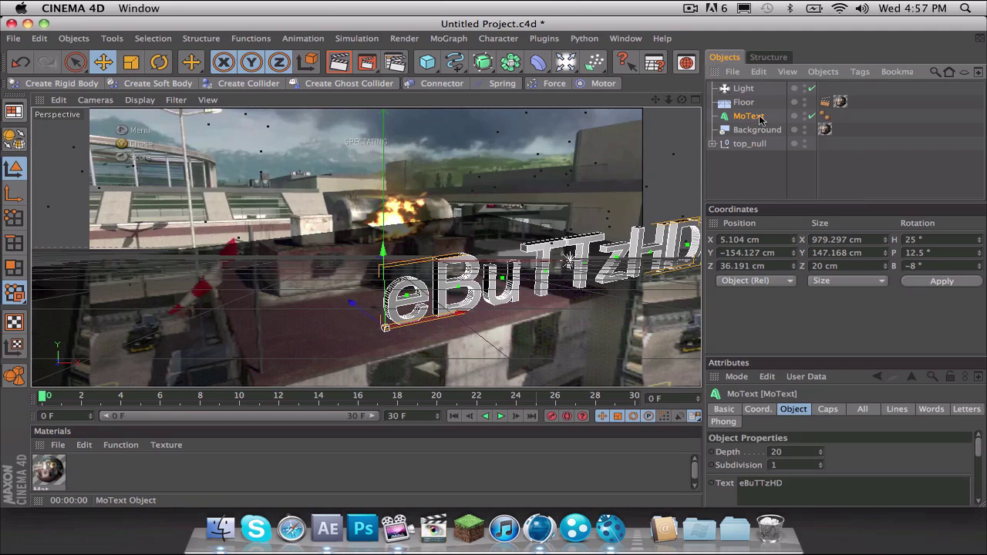
{"action": "scroll", "coordinate": [833, 447], "scroll_direction": "down", "scroll_amount": 3}
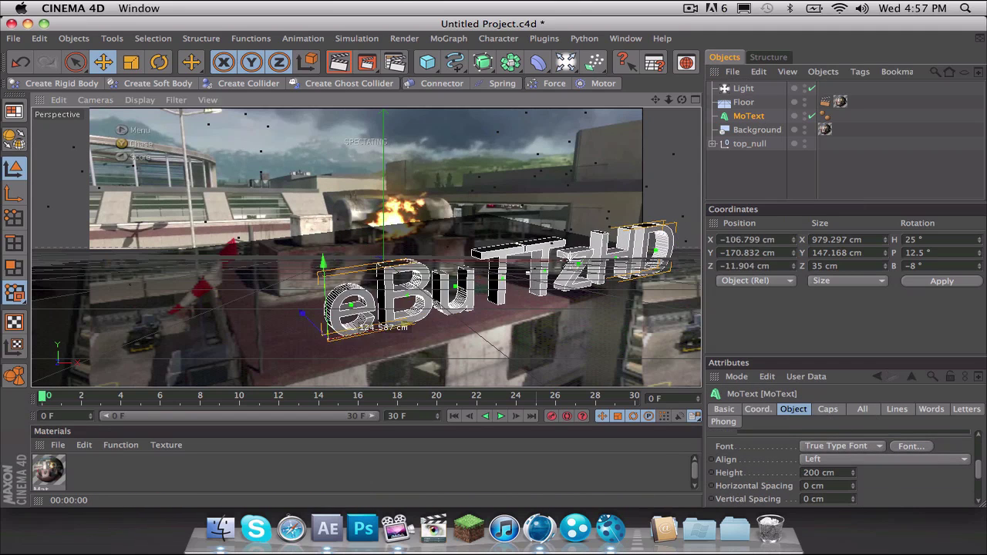
{"action": "left_click", "coordinate": [818, 473]}
{"action": "type", "text": "150"}
{"action": "key", "text": "Return"}
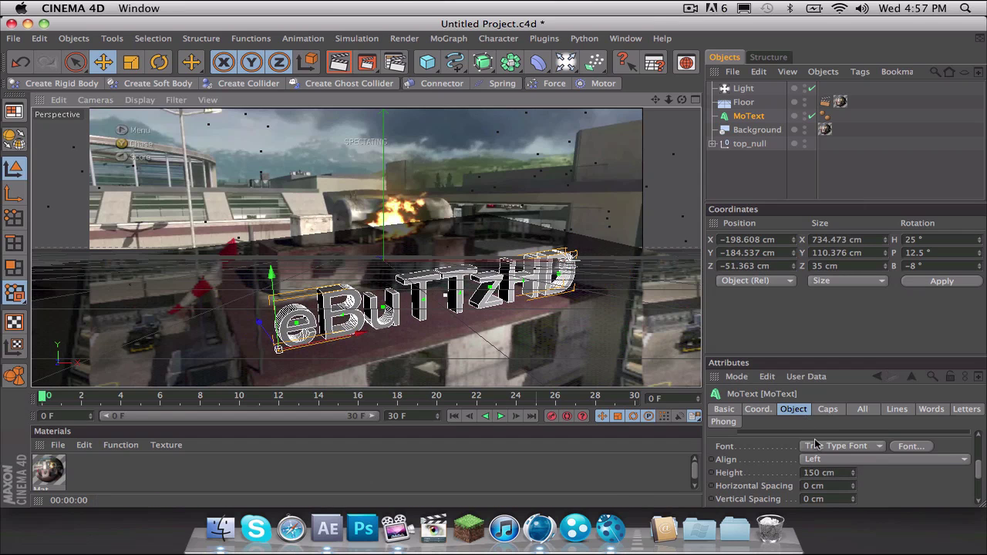
{"action": "type", "text": "125"}
{"action": "key", "text": "Return"}
Switch the text to a bold, blocky capitals font
{"action": "scroll", "coordinate": [841, 463], "scroll_direction": "up", "scroll_amount": 3}
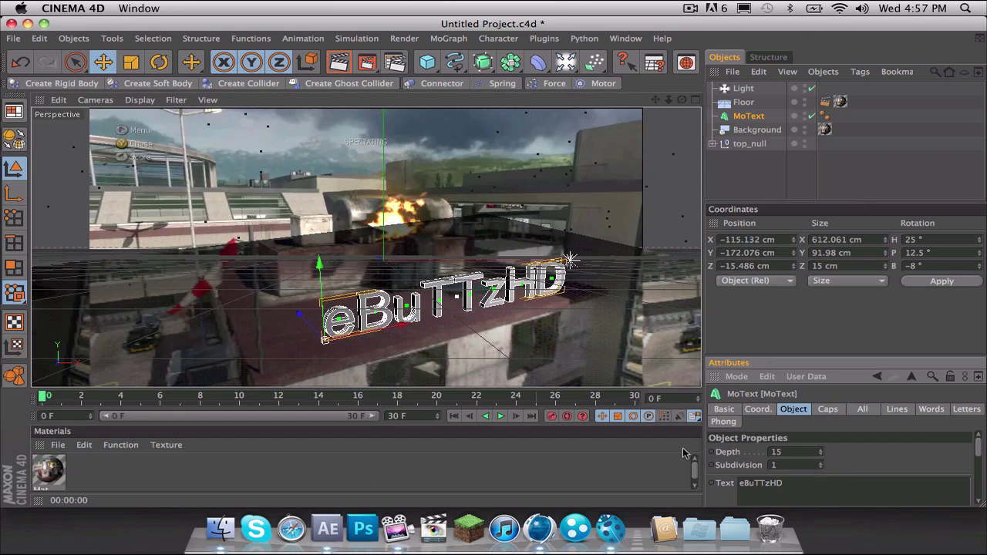
{"action": "scroll", "coordinate": [914, 432], "scroll_direction": "down", "scroll_amount": 3}
{"action": "left_click", "coordinate": [911, 472]}
{"action": "scroll", "coordinate": [465, 190], "scroll_direction": "down", "scroll_amount": 5}
{"action": "key", "text": "Escape"}
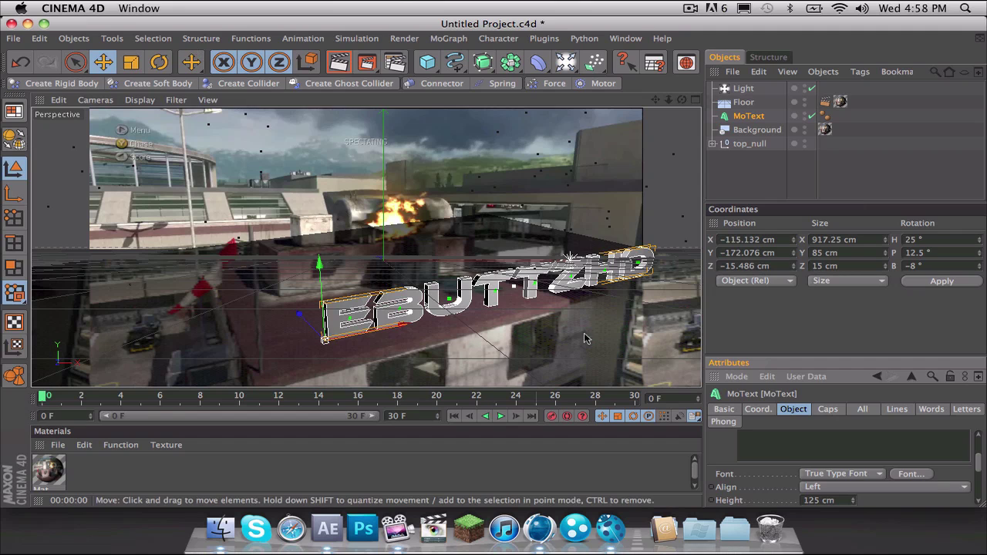
Rotate the text slightly along the rooftop and render a preview
{"action": "key", "text": "r"}
{"action": "mouse_move", "coordinate": [436, 196]}
{"action": "left_mouse_down"}
{"action": "mouse_move", "coordinate": [420, 189]}
{"action": "mouse_move", "coordinate": [465, 354]}
{"action": "left_mouse_up"}
{"action": "key", "text": "ctrl+r"}
{"action": "key", "text": "ctrl+r"}
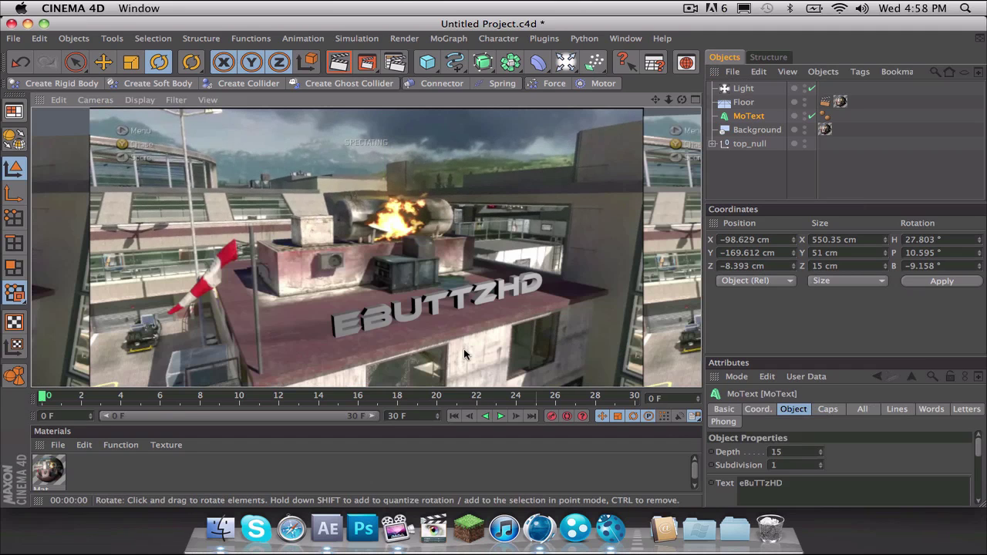
Create teal material Mat.1 with 40% reflection and apply it to the text
{"action": "double_click", "coordinate": [116, 471]}
{"action": "double_click", "coordinate": [48, 470]}
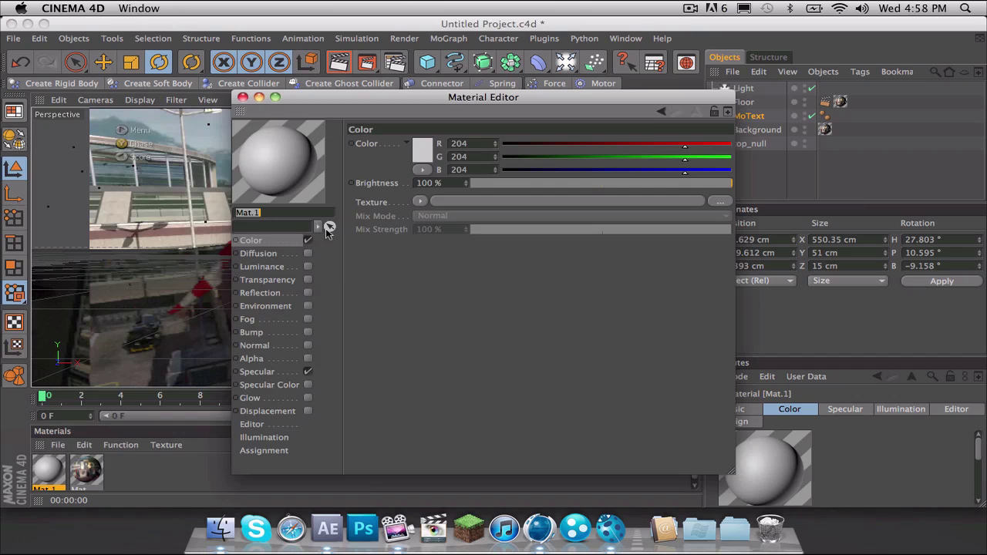
{"action": "left_click", "coordinate": [308, 293]}
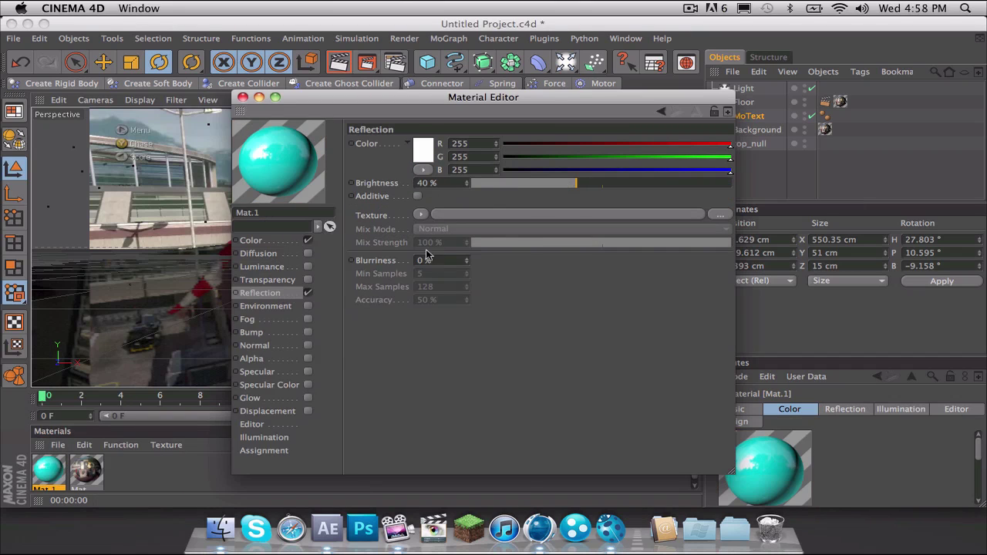
{"action": "left_click", "coordinate": [493, 270]}
{"action": "left_click", "coordinate": [242, 97]}
{"action": "left_click_drag", "start_coordinate": [48, 471], "coordinate": [748, 116]}
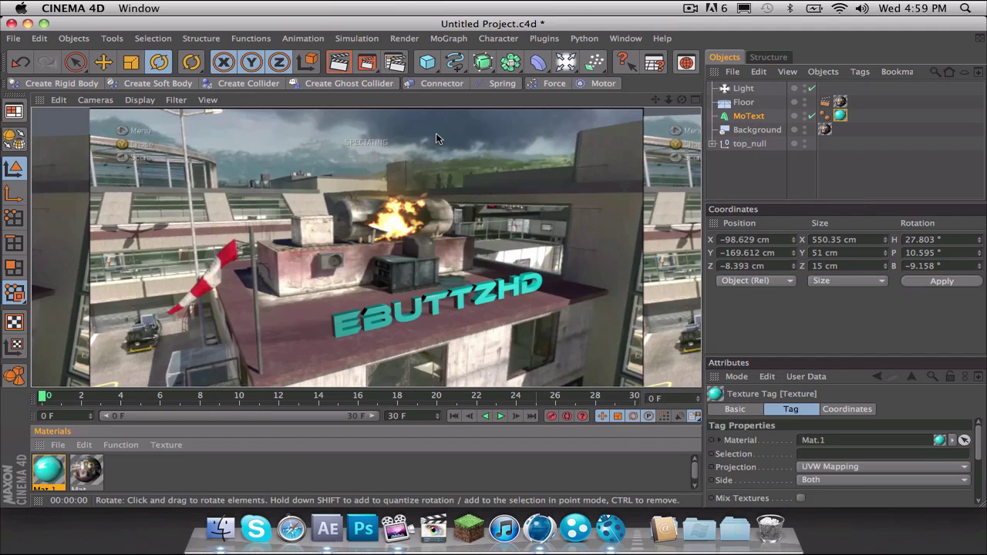
Give the text Fillet Caps at 2 cm radius on both ends
{"action": "left_click", "coordinate": [748, 116]}
{"action": "left_click", "coordinate": [828, 409]}
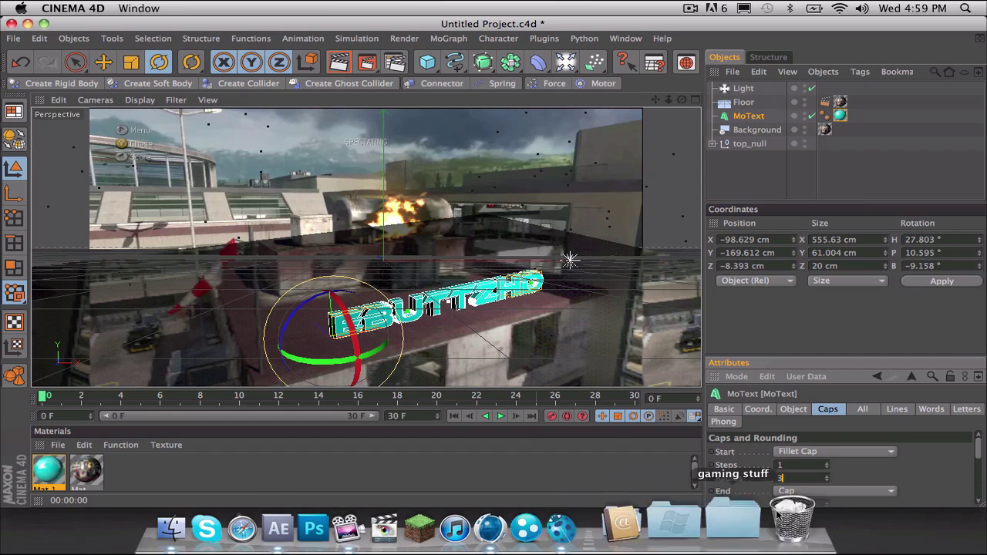
{"action": "left_click", "coordinate": [868, 491]}
{"action": "left_click", "coordinate": [798, 479]}
{"action": "scroll", "coordinate": [804, 486], "scroll_direction": "down", "scroll_amount": 1}
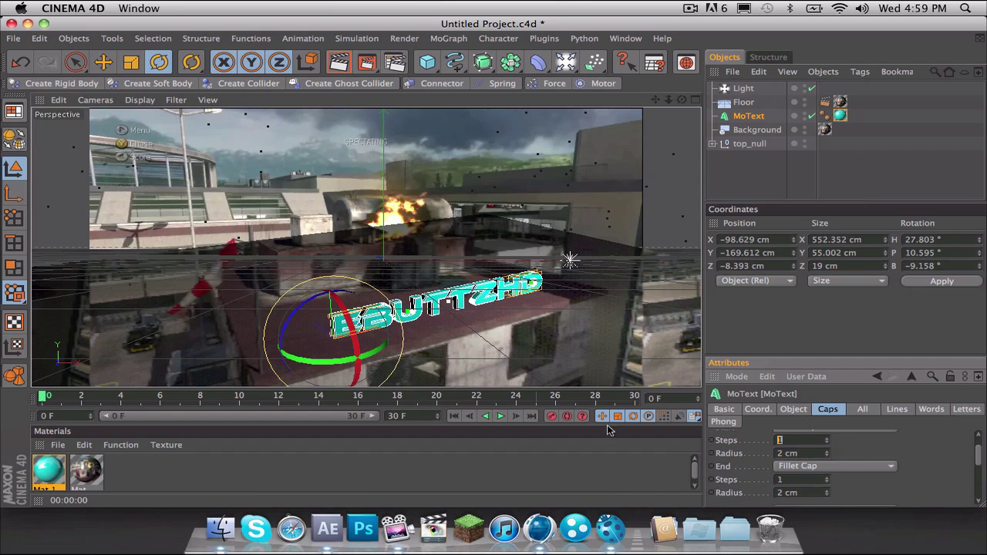
Add the OverHead Softbox light preset from the Content Browser
{"action": "key", "text": "shift+F8"}
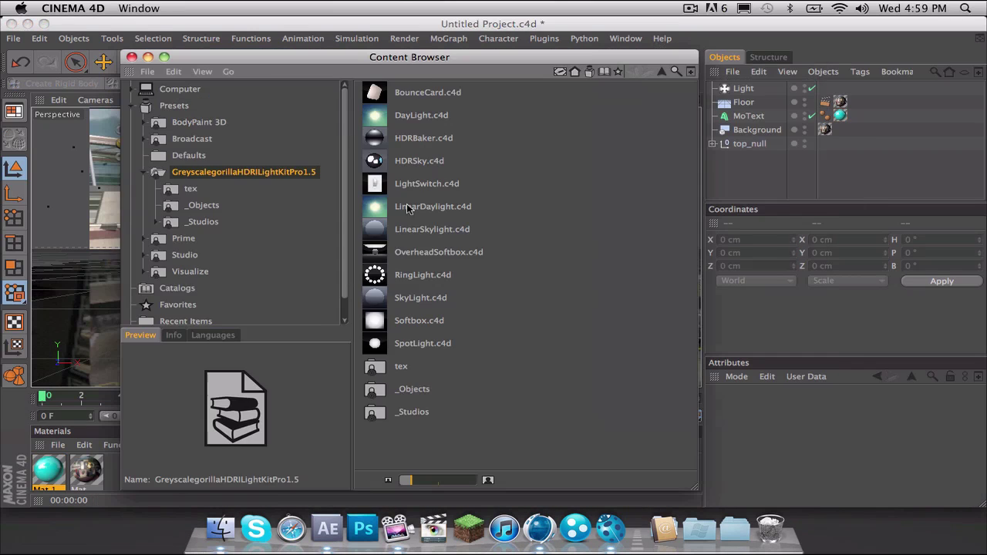
{"action": "double_click", "coordinate": [523, 228]}
{"action": "left_click", "coordinate": [748, 91]}
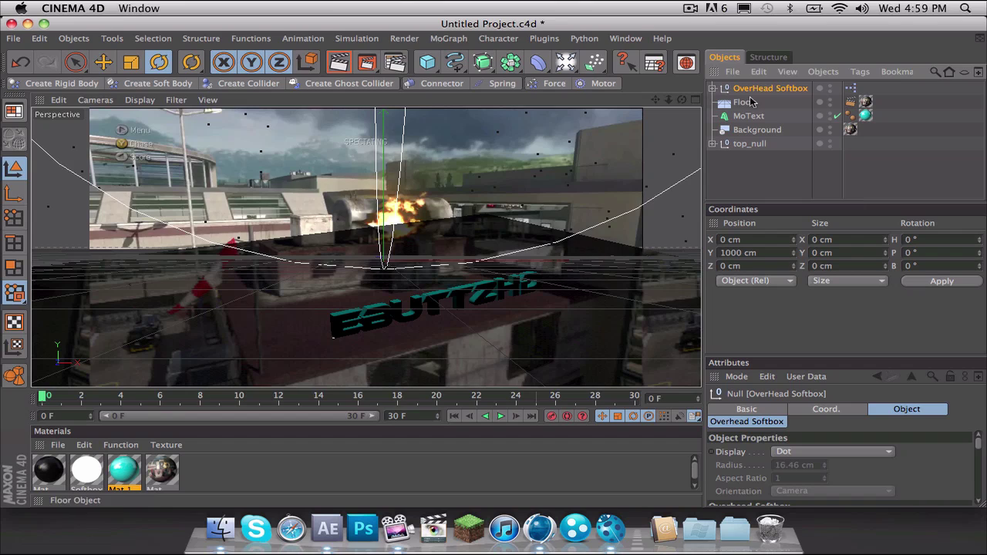
Enable Global Illumination in IR + QMC (Still Image) mode with High record density, then render
{"action": "key", "text": "ctrl+b"}
{"action": "left_click", "coordinate": [172, 126]}
{"action": "left_click", "coordinate": [370, 153]}
{"action": "left_click", "coordinate": [414, 100]}
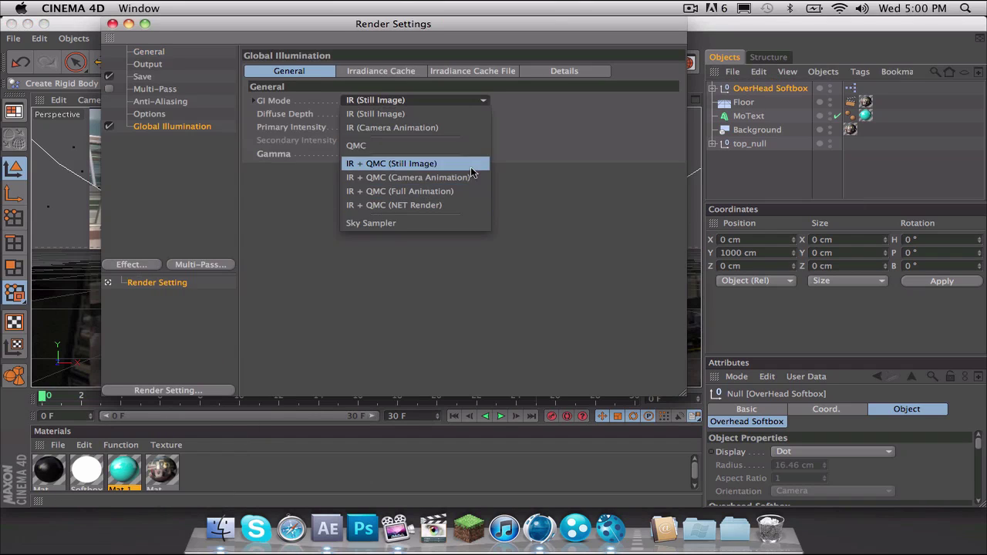
{"action": "left_click", "coordinate": [463, 162]}
{"action": "left_click", "coordinate": [381, 71]}
{"action": "left_click", "coordinate": [412, 113]}
{"action": "left_click", "coordinate": [416, 183]}
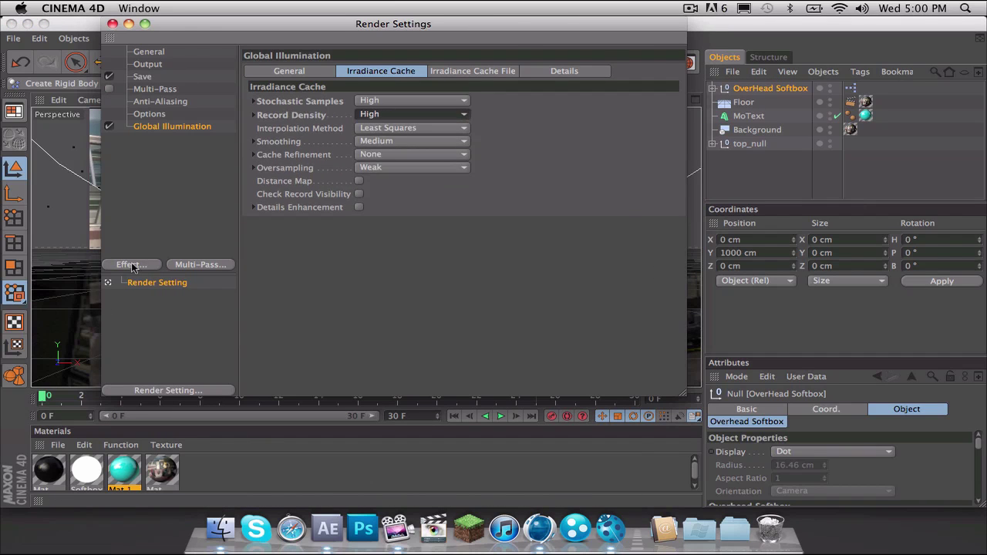
{"action": "left_click", "coordinate": [340, 62]}
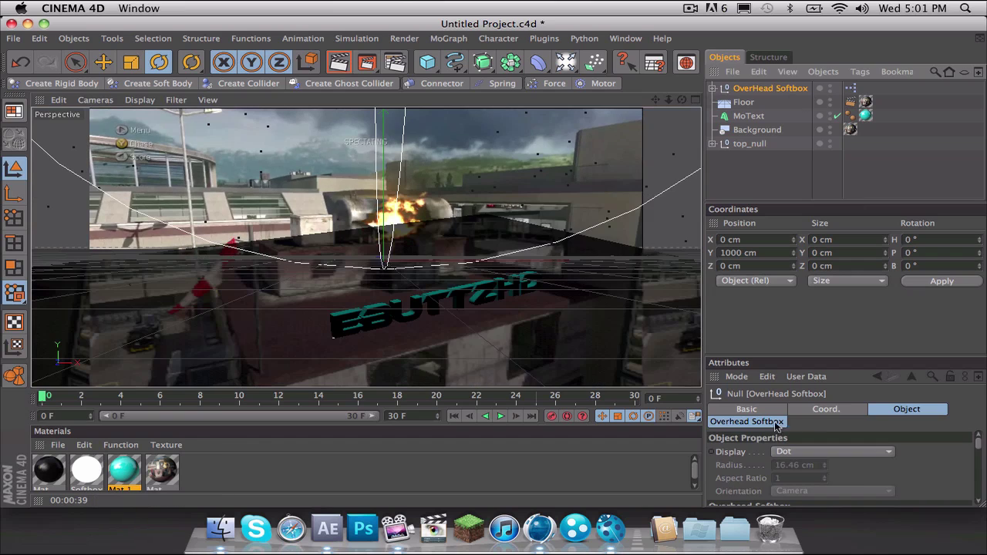
Scroll to the softbox's shadow options and run a test render
{"action": "scroll", "coordinate": [878, 445], "scroll_direction": "down", "scroll_amount": 3}
{"action": "scroll", "coordinate": [877, 445], "scroll_direction": "down", "scroll_amount": 3}
{"action": "scroll", "coordinate": [877, 445], "scroll_direction": "down", "scroll_amount": 2}
{"action": "left_click", "coordinate": [340, 62]}
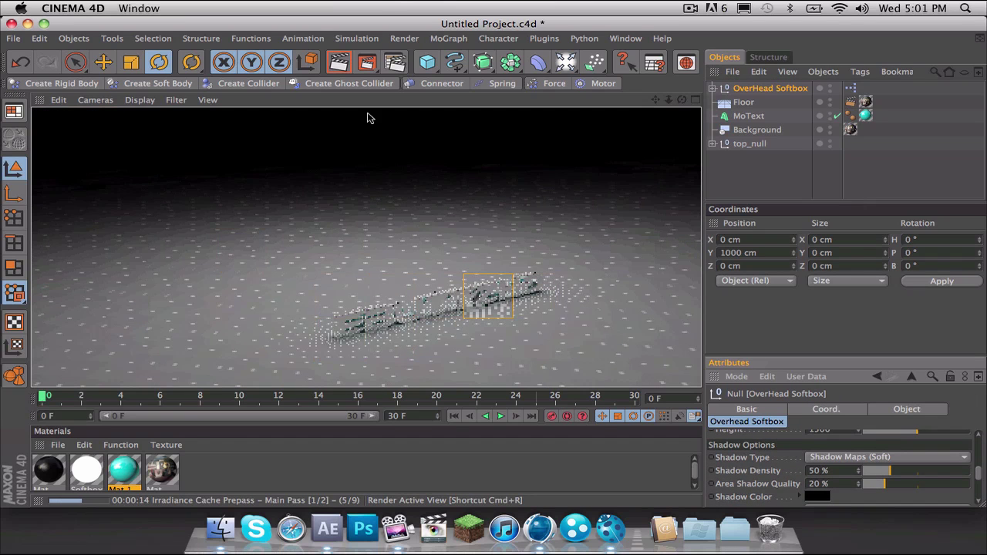
Set the softbox to Area shadows at 100% density and re-render
{"action": "left_click_drag", "start_coordinate": [859, 471], "coordinate": [862, 471]}
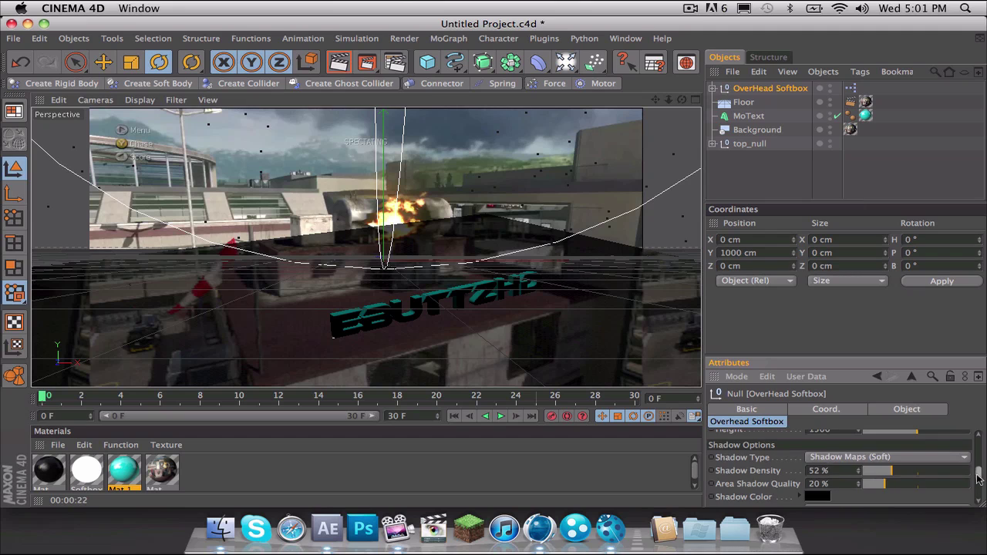
{"action": "scroll", "coordinate": [978, 478], "scroll_direction": "up", "scroll_amount": 3}
{"action": "left_click", "coordinate": [887, 480]}
{"action": "left_click", "coordinate": [849, 398]}
{"action": "left_click", "coordinate": [340, 62]}
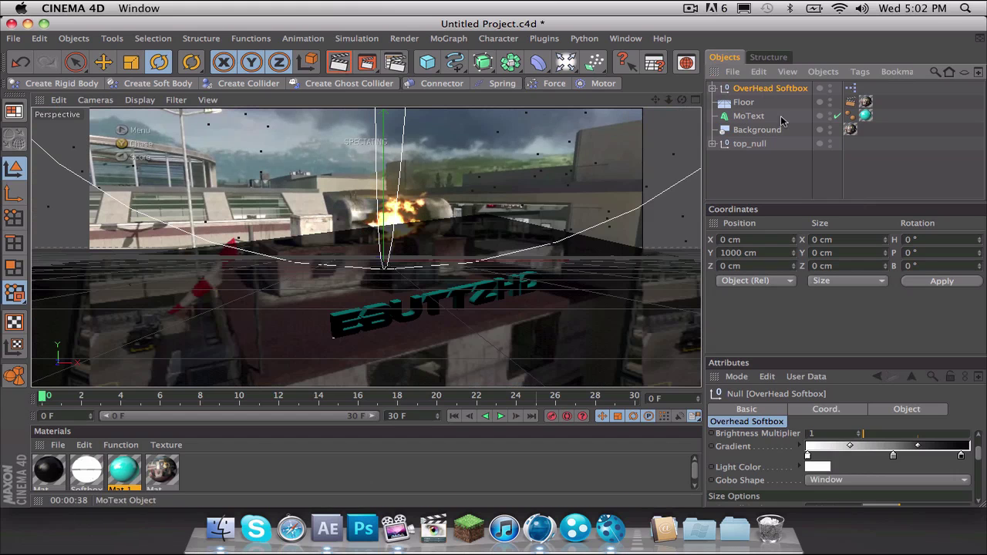
{"action": "scroll", "coordinate": [914, 482], "scroll_direction": "down", "scroll_amount": 3}
{"action": "scroll", "coordinate": [915, 481], "scroll_direction": "down", "scroll_amount": 2}
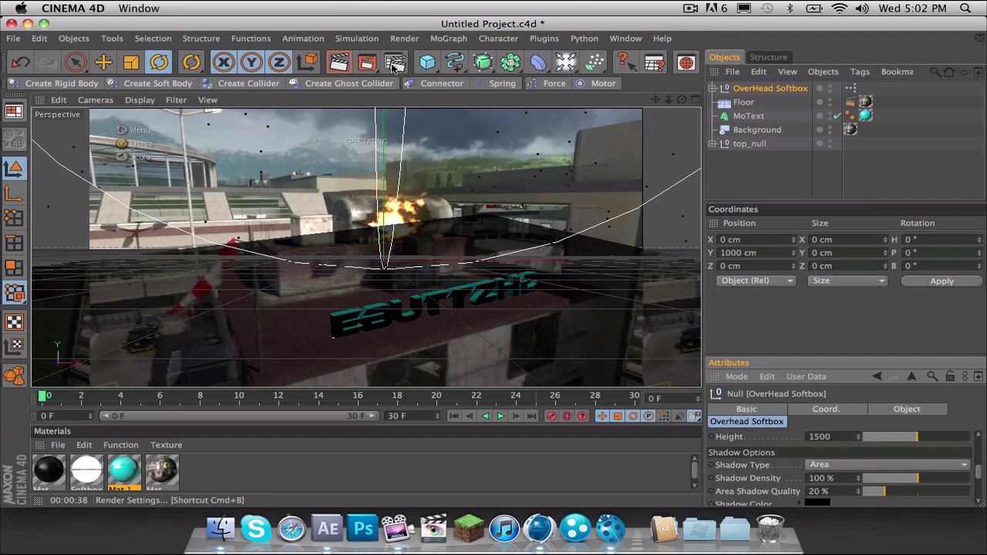
Set render output to save as a JPEG file named 'tut'
{"action": "left_click", "coordinate": [776, 195]}
{"action": "key", "text": "ctrl+b"}
{"action": "left_click", "coordinate": [142, 76]}
{"action": "left_click", "coordinate": [455, 109]}
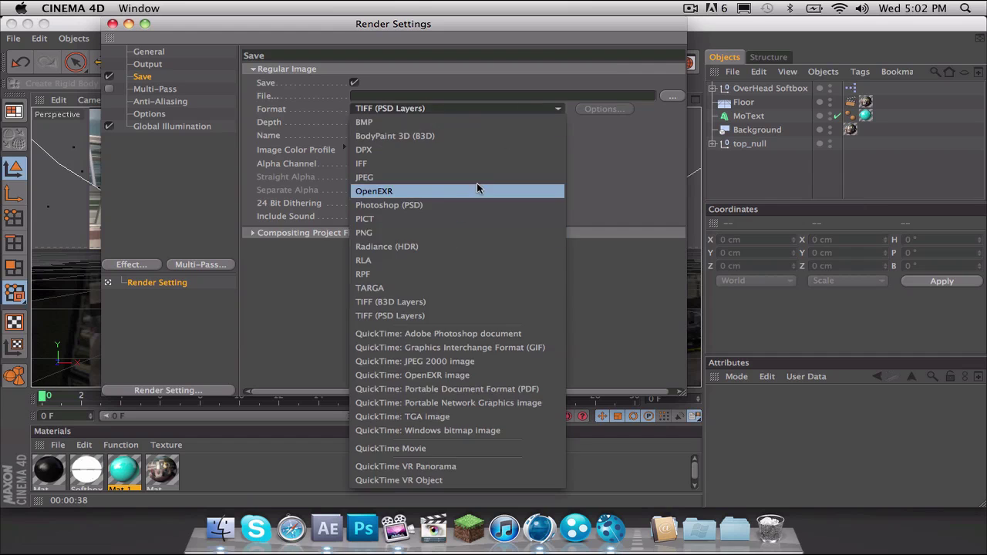
{"action": "left_click", "coordinate": [416, 171]}
{"action": "left_click", "coordinate": [672, 95]}
{"action": "type", "text": "tut"}
{"action": "key", "text": "Return"}
{"action": "left_click", "coordinate": [604, 109]}
{"action": "left_click", "coordinate": [631, 137]}
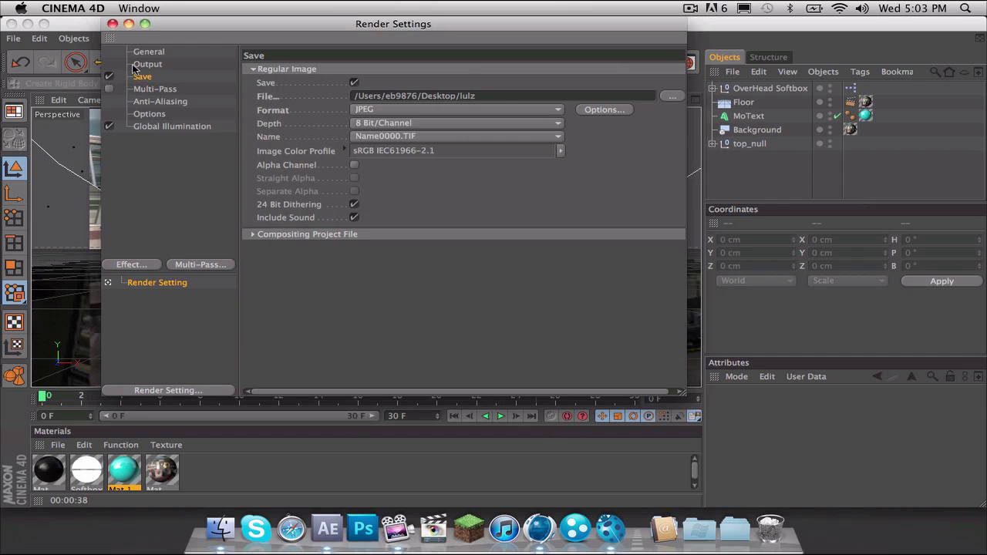
Add Ambient Occlusion as a render effect and render the active view
{"action": "left_click", "coordinate": [147, 64]}
{"action": "left_click", "coordinate": [141, 76]}
{"action": "left_click", "coordinate": [131, 264]}
{"action": "left_click", "coordinate": [245, 283]}
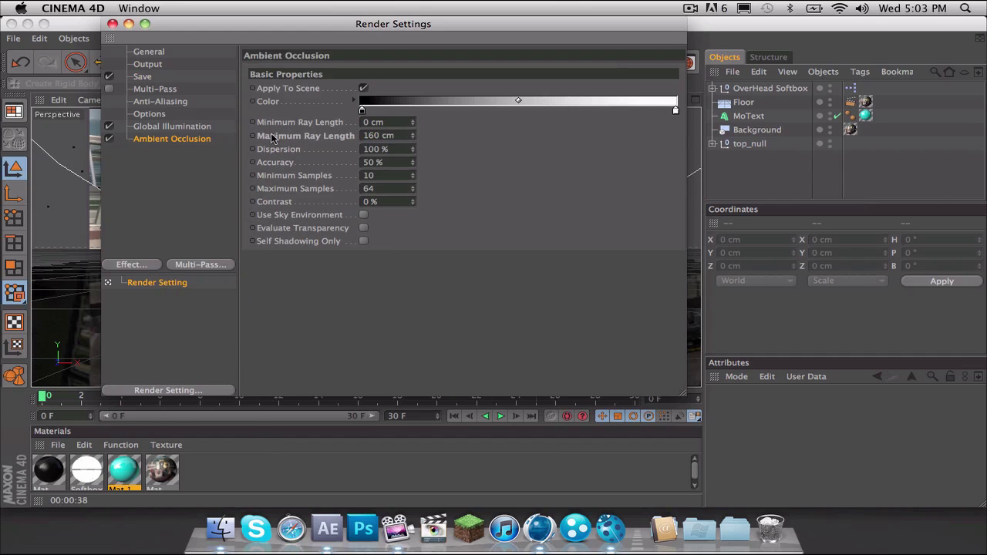
{"action": "left_click", "coordinate": [114, 24]}
{"action": "left_click", "coordinate": [339, 62]}
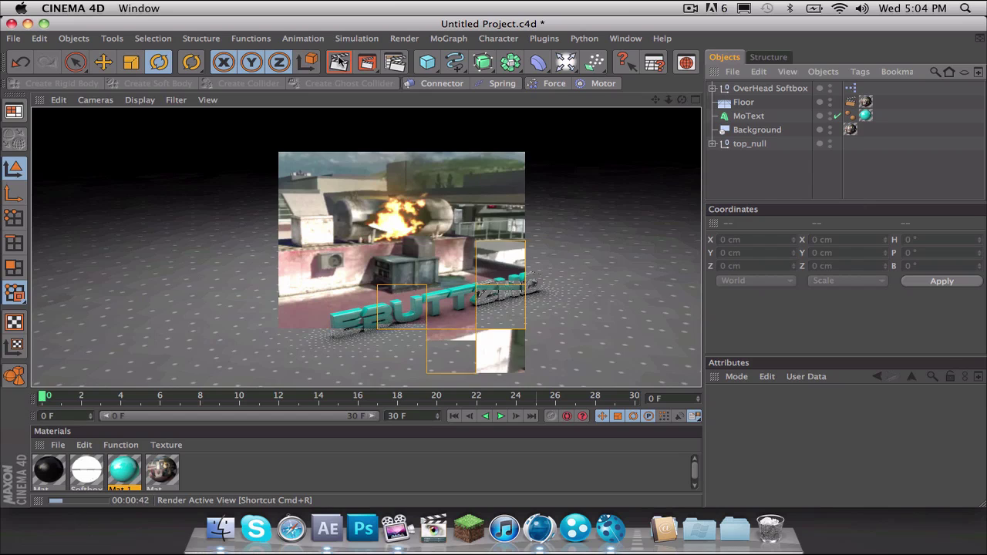
Set the MoText bank rotation to −9° and render to the Picture Viewer
{"action": "left_click", "coordinate": [748, 117]}
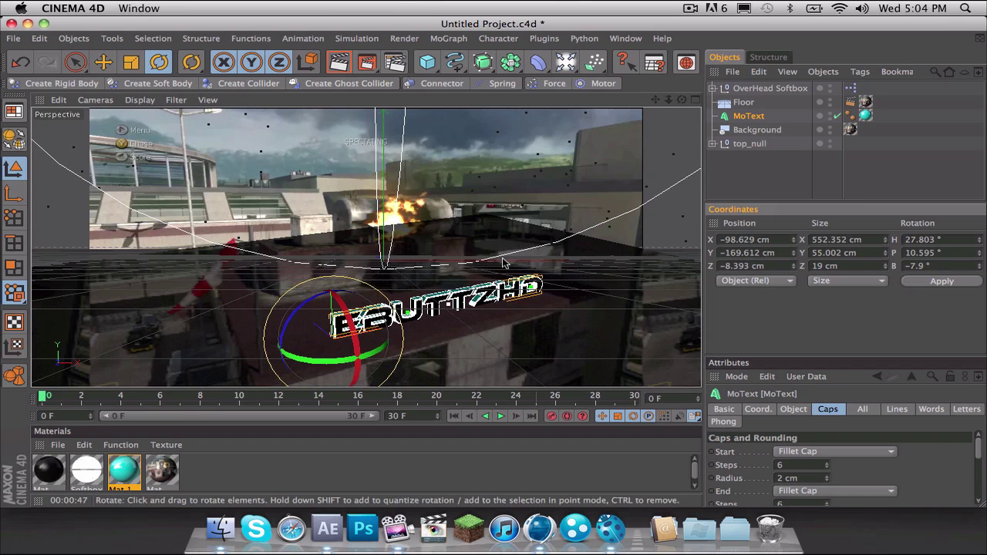
{"action": "key", "text": "BackSpace"}
{"action": "type", "text": "58"}
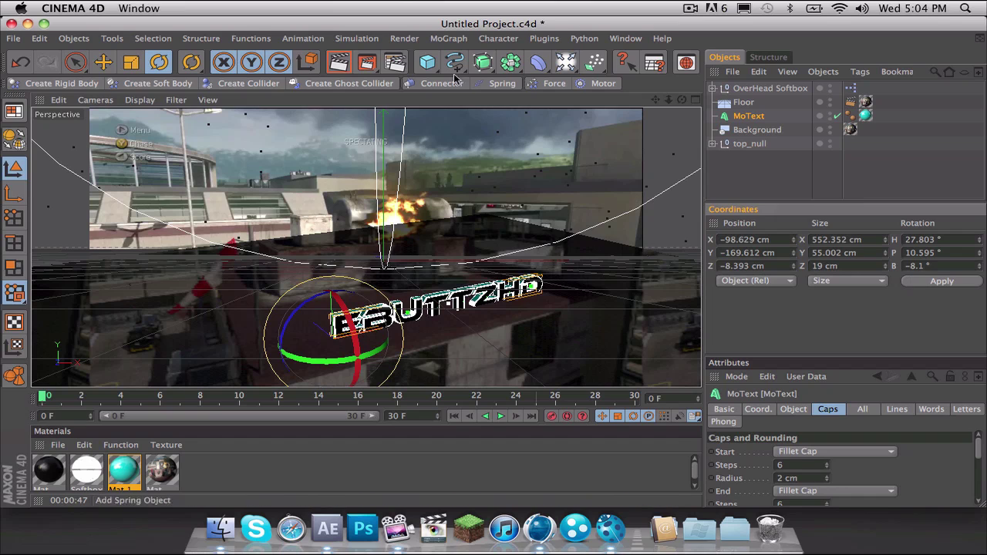
{"action": "key", "text": "Return"}
{"action": "type", "text": "-9"}
{"action": "left_click", "coordinate": [361, 57]}
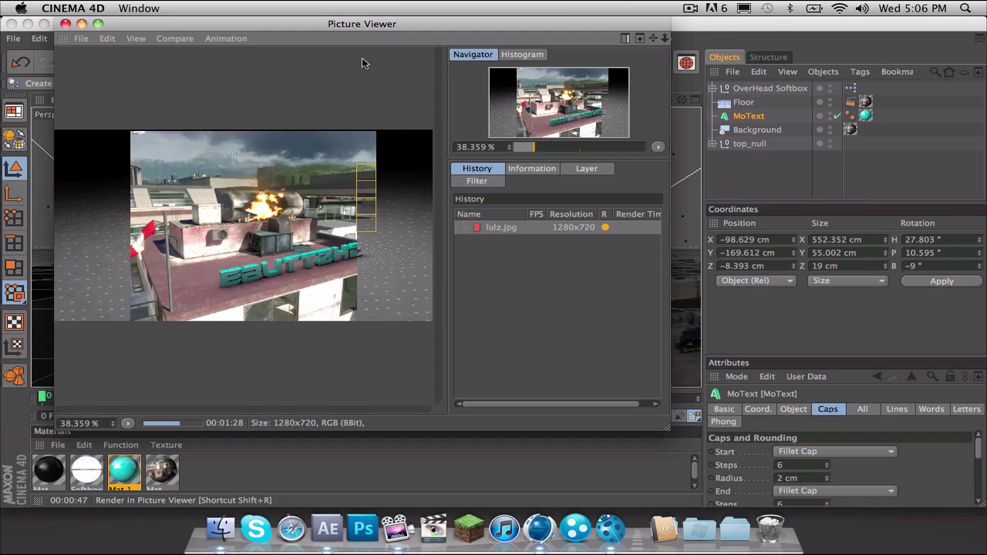
Switch to Photoshop and open the rendered lulz.jpg
{"action": "key", "text": "F11"}
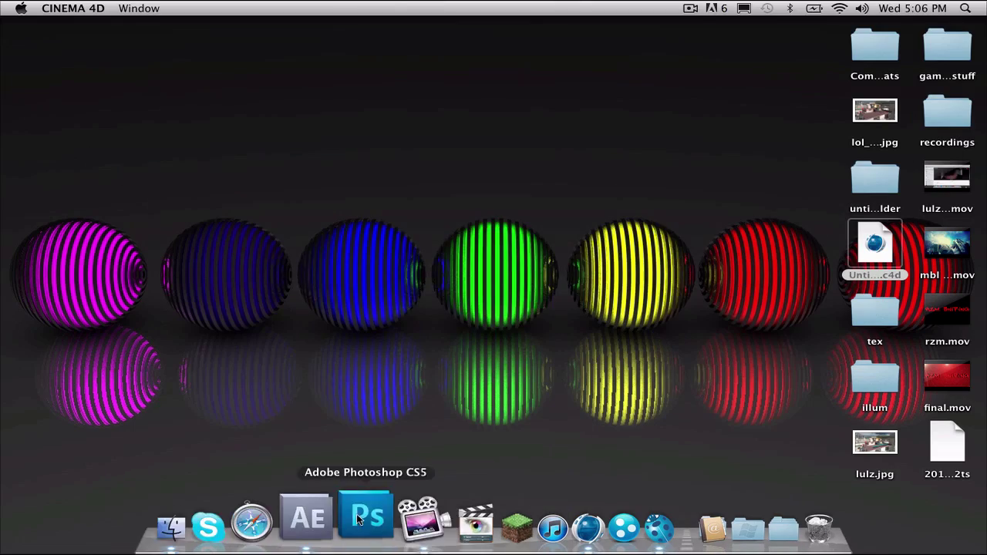
{"action": "left_click", "coordinate": [363, 529]}
{"action": "key", "text": "super+o"}
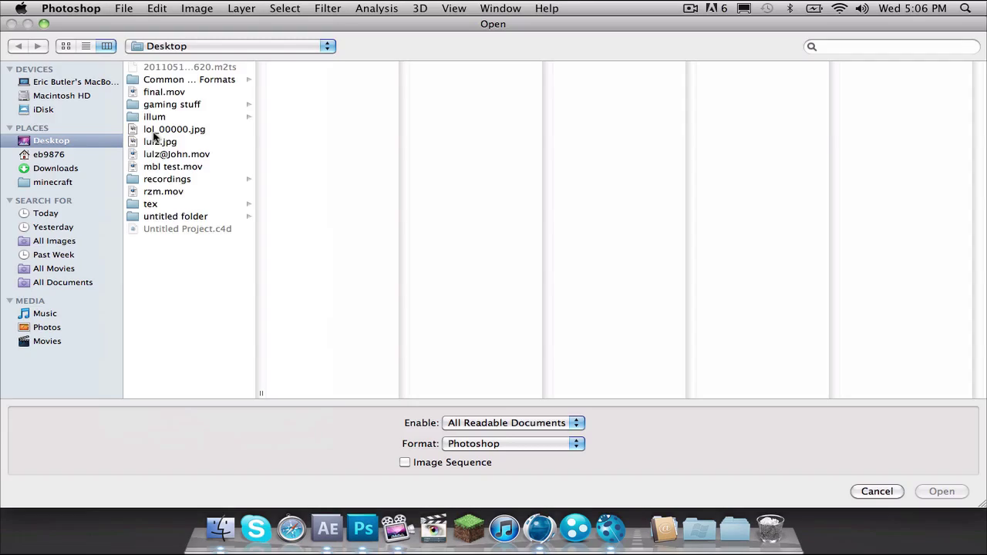
{"action": "left_click", "coordinate": [188, 142]}
{"action": "key", "text": "Return"}
Convert the background into Layer 0 and scale it up to about 107%
{"action": "left_click_drag", "start_coordinate": [692, 417], "coordinate": [750, 511]}
{"action": "key", "text": "v"}
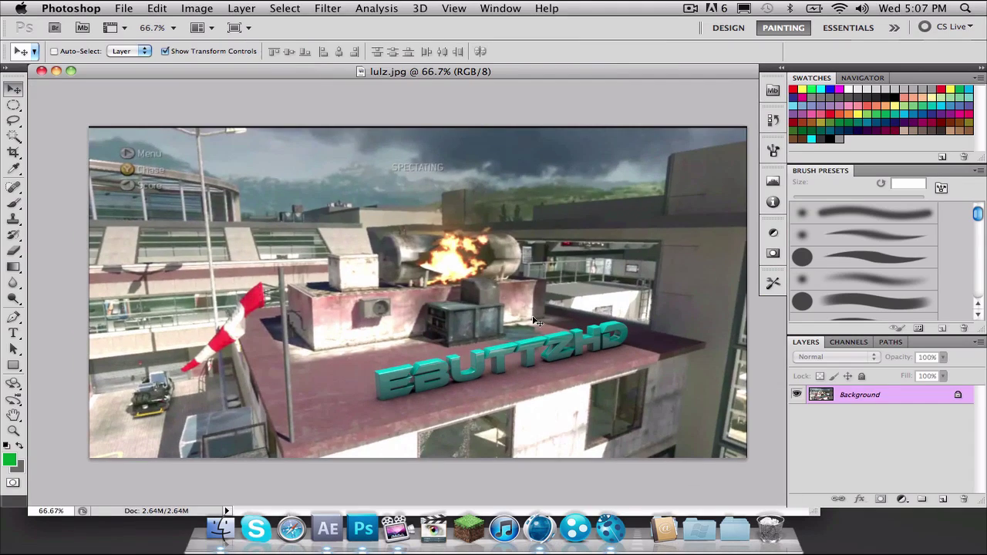
{"action": "double_click", "coordinate": [821, 394]}
{"action": "key", "text": "Return"}
{"action": "key", "text": "ctrl+t"}
{"action": "left_click_drag", "start_coordinate": [89, 125], "coordinate": [40, 101]}
{"action": "key", "text": "Return"}
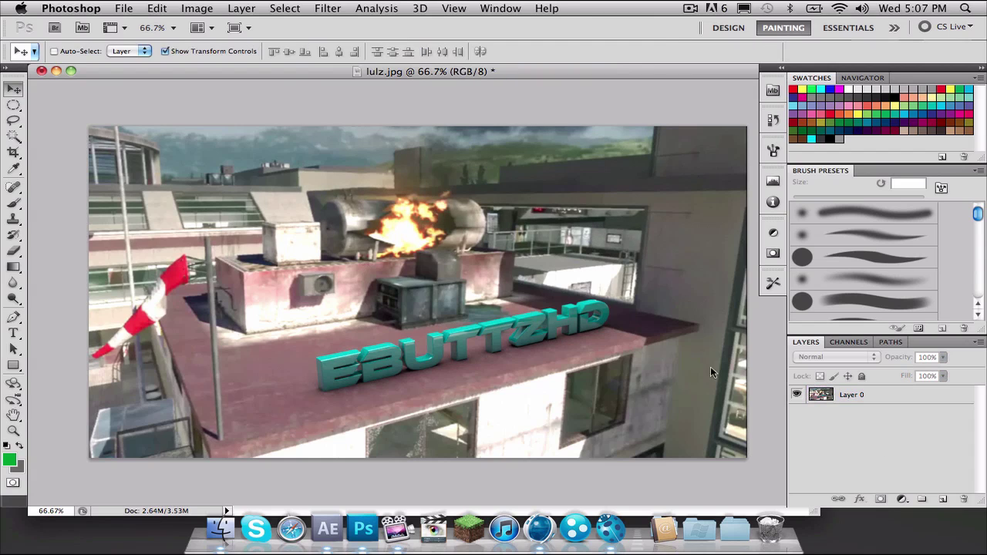
Launch Magic Bullet PhotoLooks on the image from the Filter menu
{"action": "left_click", "coordinate": [327, 8]}
{"action": "left_click", "coordinate": [327, 8]}
{"action": "left_click", "coordinate": [327, 8]}
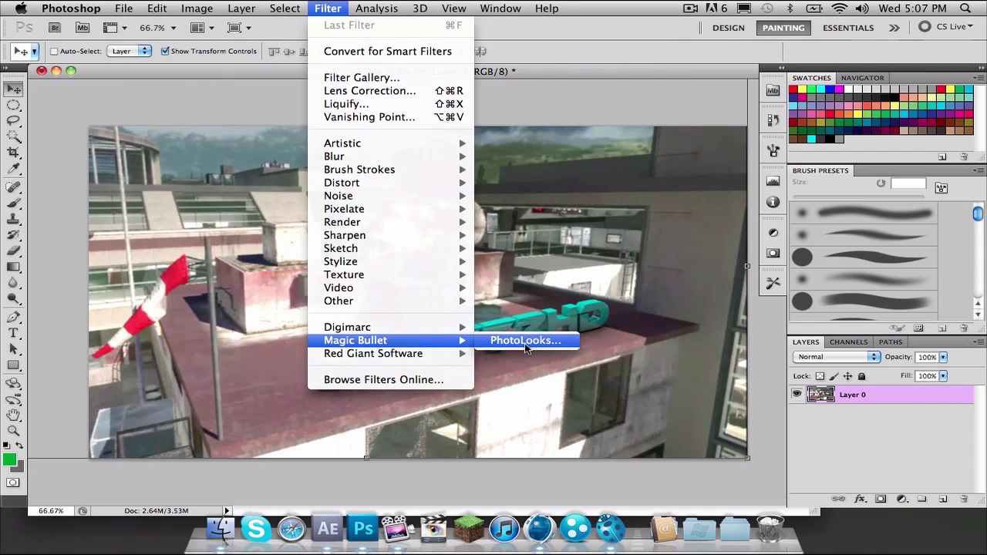
{"action": "left_click", "coordinate": [530, 340]}
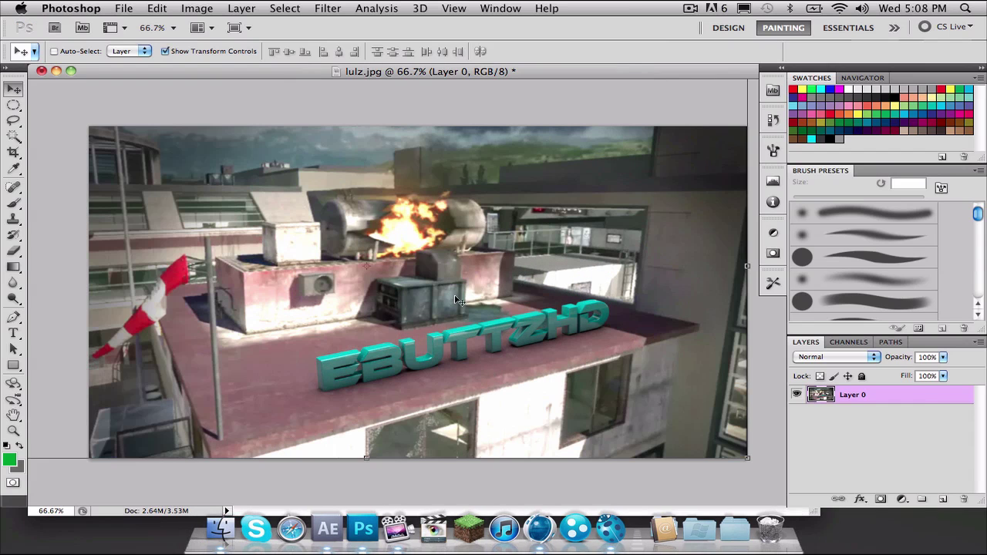
{"action": "right_click", "coordinate": [918, 397]}
{"action": "left_click", "coordinate": [956, 432]}
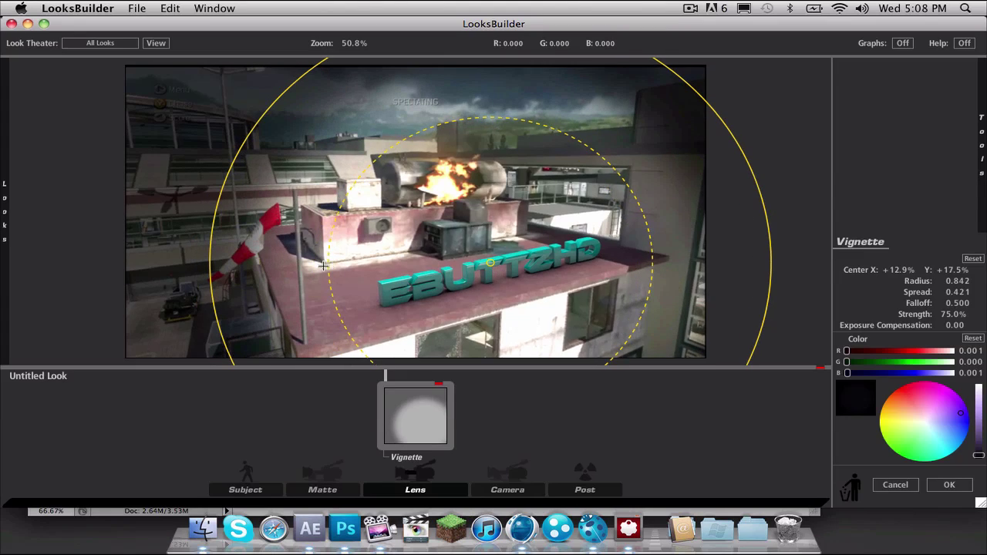
Try a Lift-Gamma-Gain colour grade in PhotoLooks, then cancel it
{"action": "left_click", "coordinate": [982, 147]}
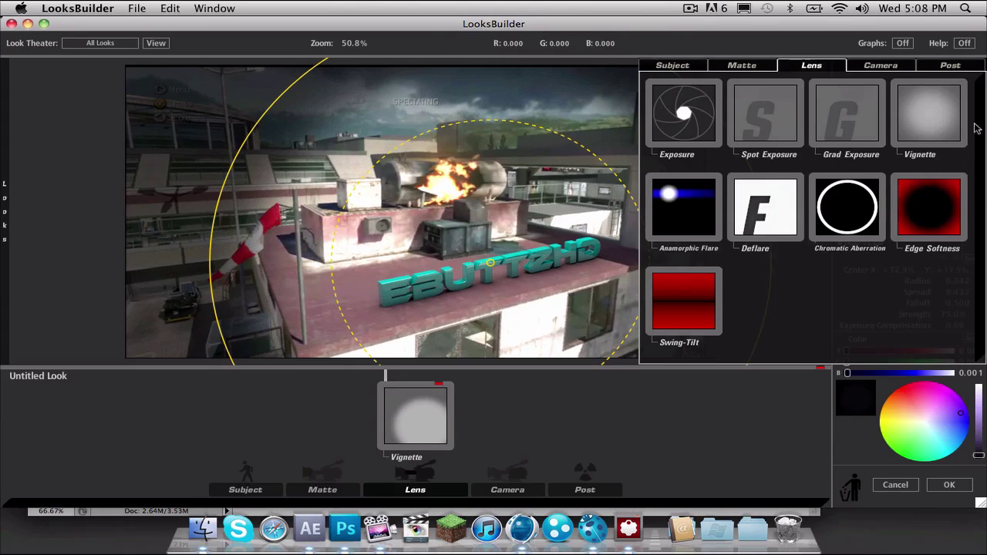
{"action": "left_click", "coordinate": [948, 66]}
{"action": "left_click_drag", "start_coordinate": [745, 270], "coordinate": [587, 416]}
{"action": "left_click_drag", "start_coordinate": [926, 224], "coordinate": [936, 230]}
{"action": "left_click", "coordinate": [942, 333]}
{"action": "left_click", "coordinate": [911, 434]}
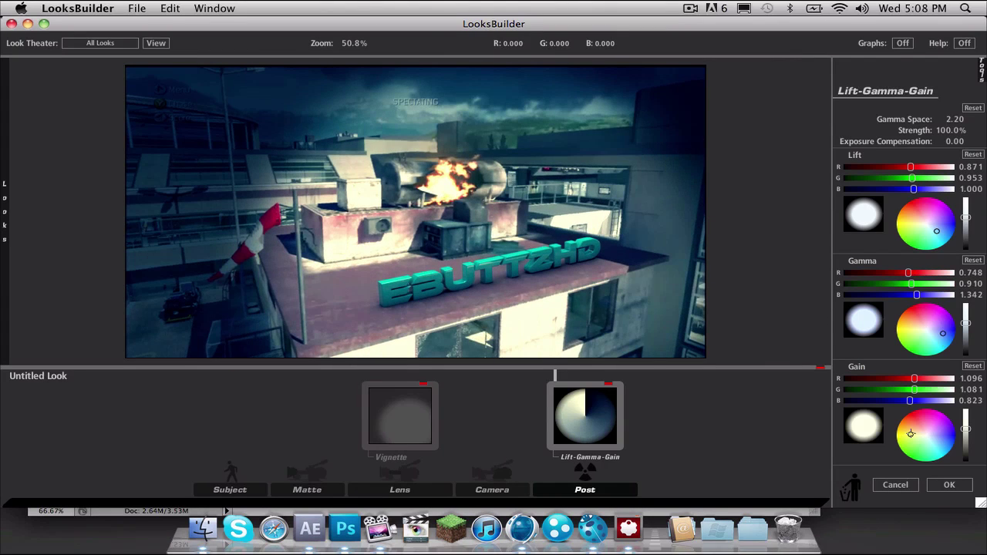
{"action": "left_click", "coordinate": [896, 485]}
Add Edge Softness centred on the EBUTTZHD text and apply the look
{"action": "key", "text": "Tab"}
{"action": "left_click", "coordinate": [818, 66]}
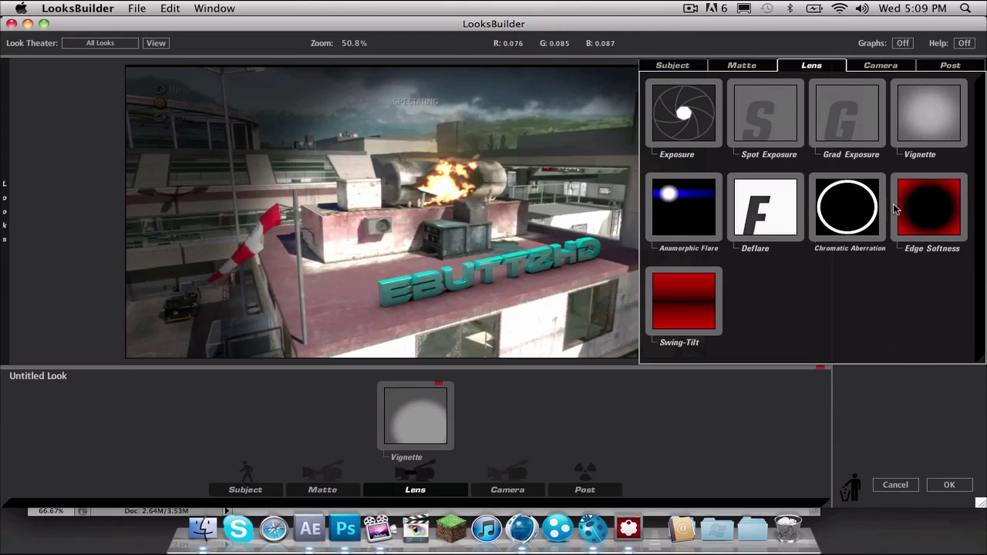
{"action": "left_click", "coordinate": [899, 193]}
{"action": "left_click_drag", "start_coordinate": [324, 203], "coordinate": [390, 254]}
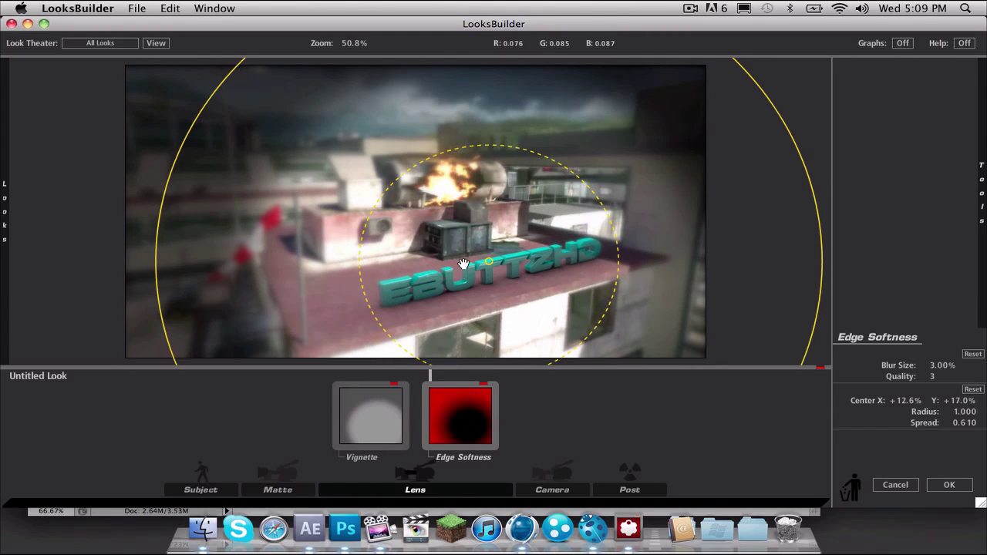
{"action": "key", "text": "Return"}
Disable the vignette, discard a trial Diffusion, and recentre the Edge Softness focus
{"action": "key", "text": "super+alt+f"}
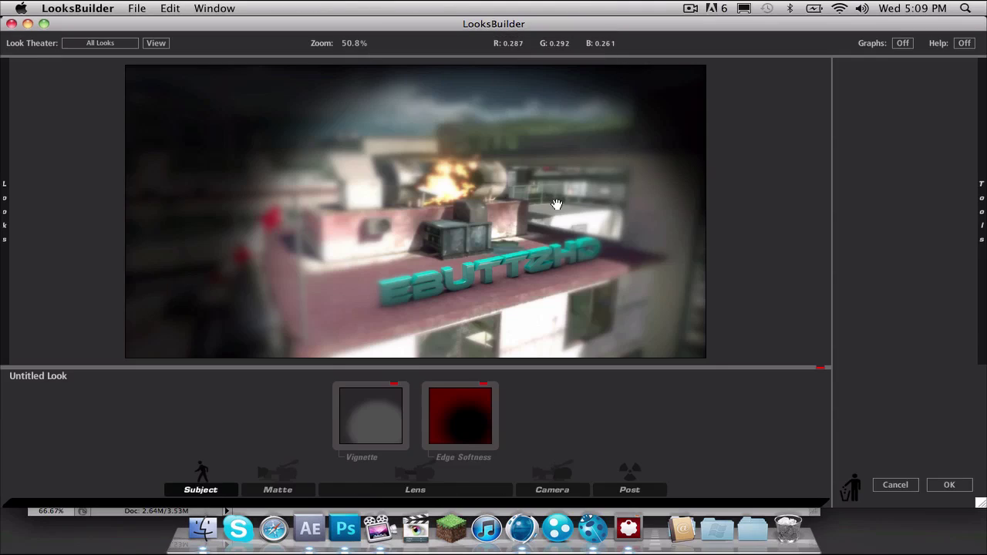
{"action": "left_click", "coordinate": [354, 412]}
{"action": "left_click", "coordinate": [393, 384]}
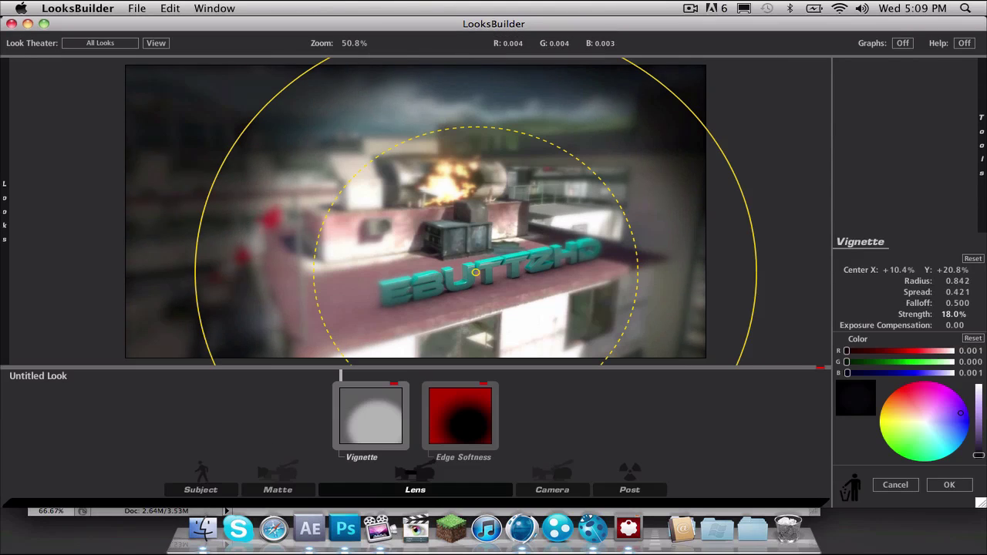
{"action": "left_click", "coordinate": [754, 67]}
{"action": "left_click_drag", "start_coordinate": [926, 150], "coordinate": [684, 343]}
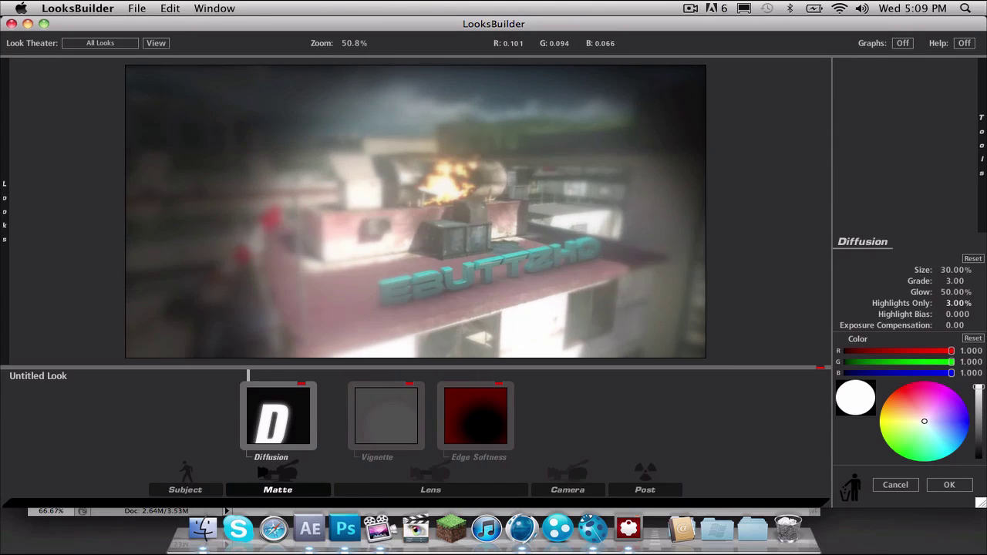
{"action": "key", "text": "BackSpace"}
{"action": "left_click", "coordinate": [461, 416]}
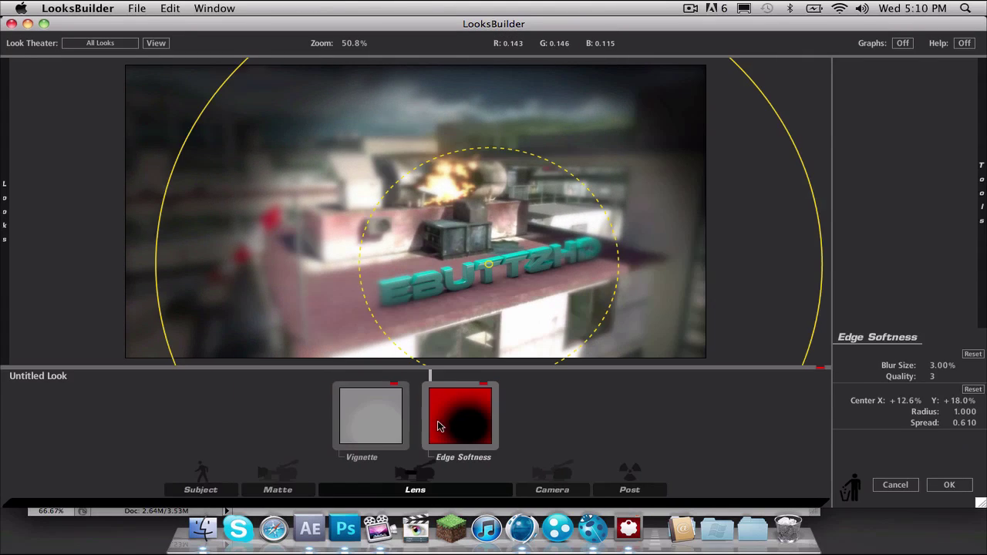
{"action": "mouse_move", "coordinate": [365, 311]}
{"action": "left_mouse_down"}
{"action": "mouse_move", "coordinate": [339, 324]}
{"action": "mouse_move", "coordinate": [314, 316]}
{"action": "left_mouse_up"}
Add Curves and bend the RGB and red channel curves into S-shapes
{"action": "left_click", "coordinate": [948, 65]}
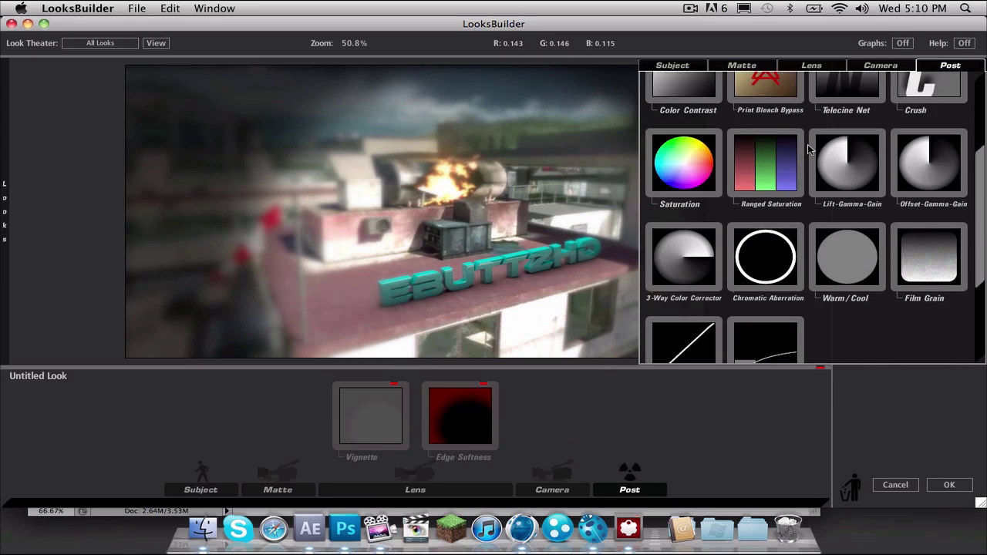
{"action": "left_click_drag", "start_coordinate": [688, 341], "coordinate": [630, 417]}
{"action": "left_click_drag", "start_coordinate": [895, 307], "coordinate": [887, 320]}
{"action": "mouse_move", "coordinate": [933, 287]}
{"action": "left_mouse_down"}
{"action": "mouse_move", "coordinate": [933, 297]}
{"action": "mouse_move", "coordinate": [933, 270]}
{"action": "left_mouse_up"}
{"action": "left_click_drag", "start_coordinate": [887, 320], "coordinate": [869, 360]}
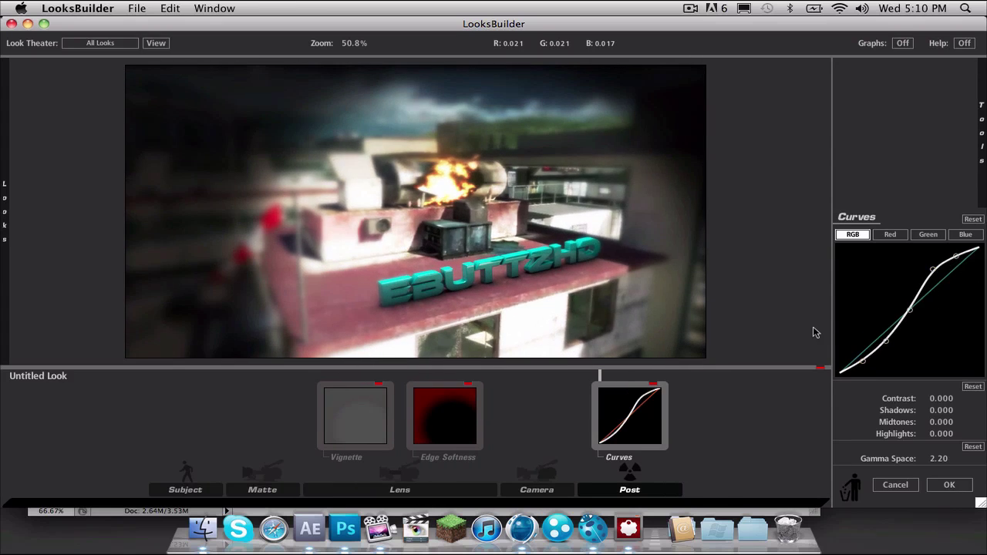
{"action": "left_click_drag", "start_coordinate": [933, 290], "coordinate": [932, 299]}
{"action": "left_click_drag", "start_coordinate": [956, 268], "coordinate": [956, 278]}
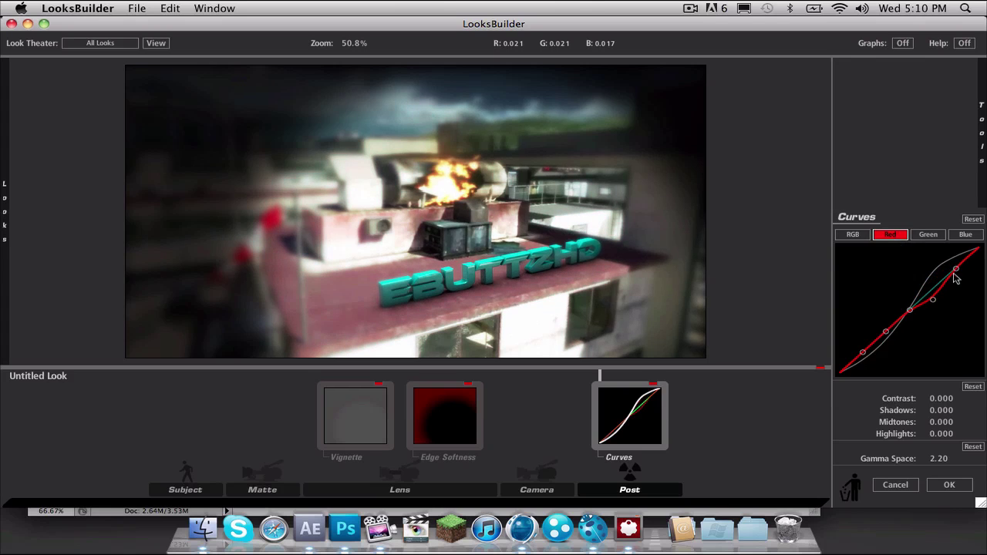
{"action": "mouse_move", "coordinate": [886, 332]}
{"action": "left_mouse_down"}
{"action": "mouse_move", "coordinate": [862, 340]}
{"action": "mouse_move", "coordinate": [886, 325]}
{"action": "left_mouse_up"}
Adjust the green and blue channel curves, raising the blue upper points
{"action": "left_click", "coordinate": [928, 235]}
{"action": "left_click", "coordinate": [965, 234]}
{"action": "left_click_drag", "start_coordinate": [957, 267], "coordinate": [957, 257]}
{"action": "left_click_drag", "start_coordinate": [934, 289], "coordinate": [934, 274]}
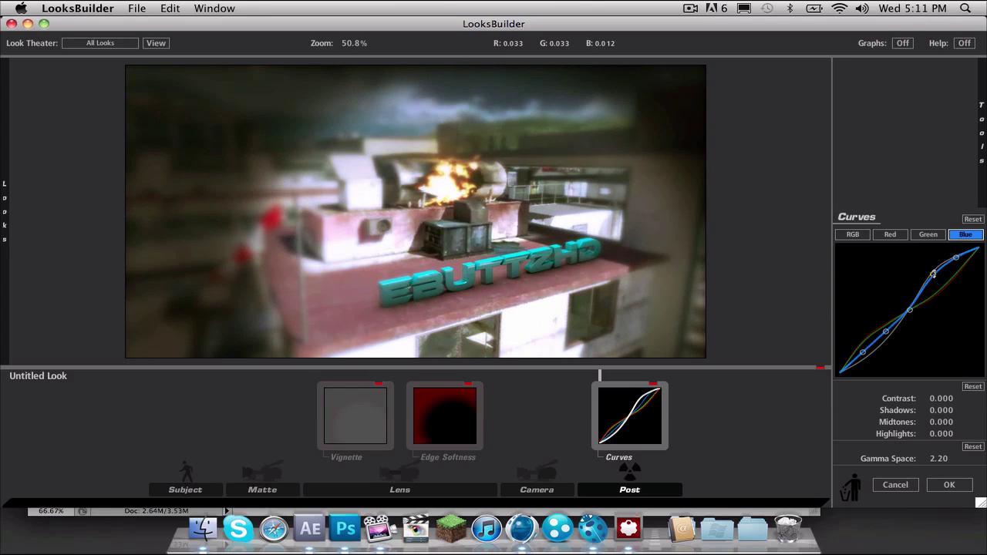
Add a Warm/Cool adjustment pushed toward warm and apply the look
{"action": "left_click", "coordinate": [536, 490]}
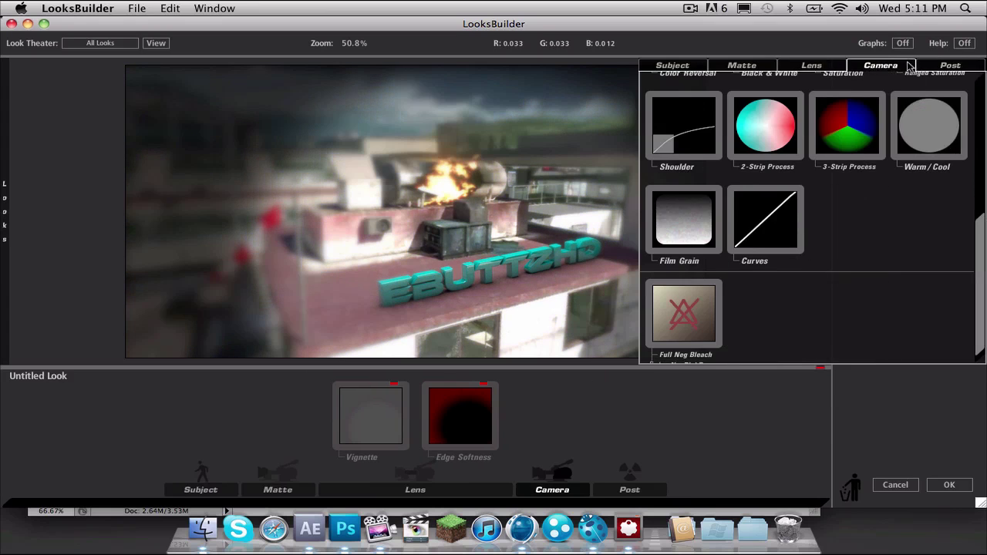
{"action": "left_click", "coordinate": [925, 220]}
{"action": "left_click", "coordinate": [901, 405]}
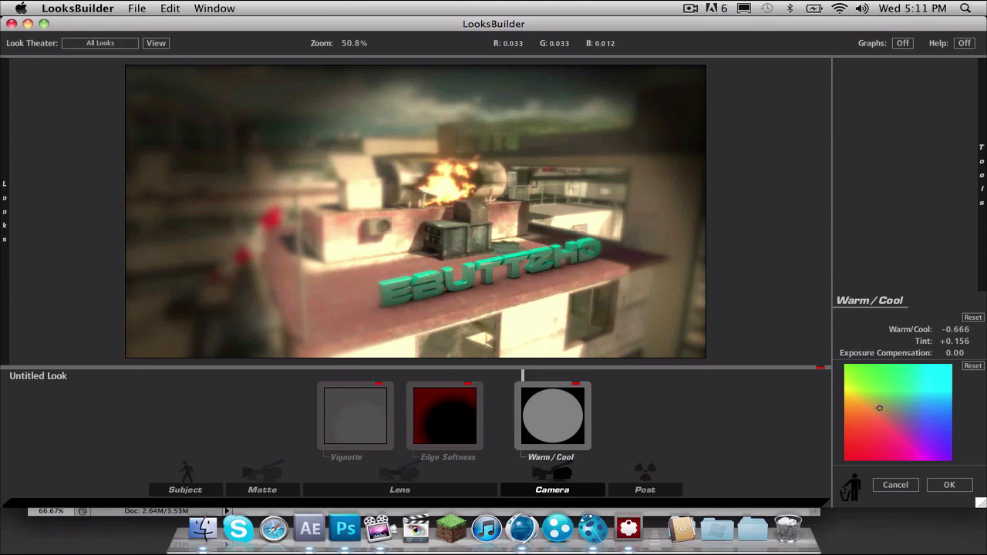
{"action": "left_click_drag", "start_coordinate": [895, 408], "coordinate": [904, 411]}
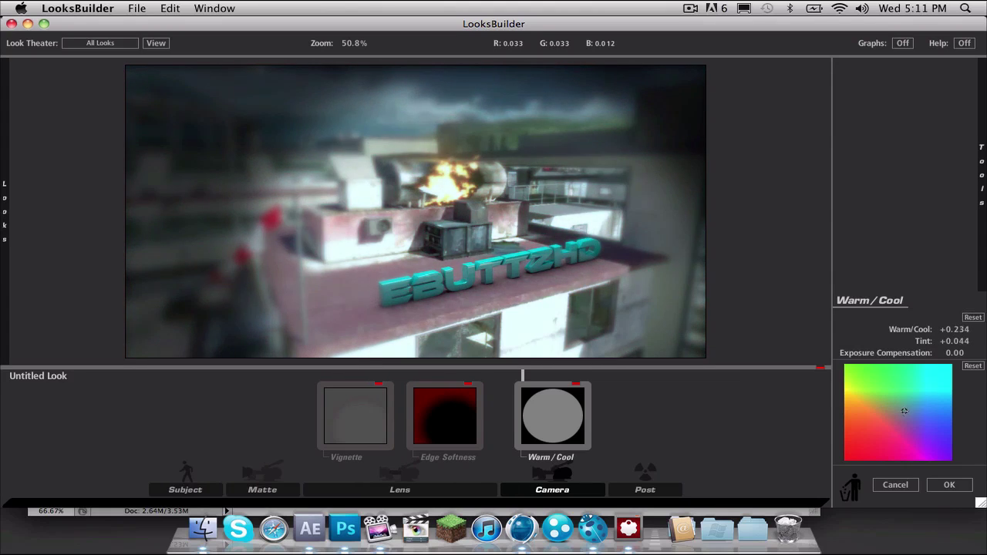
{"action": "key", "text": "Return"}
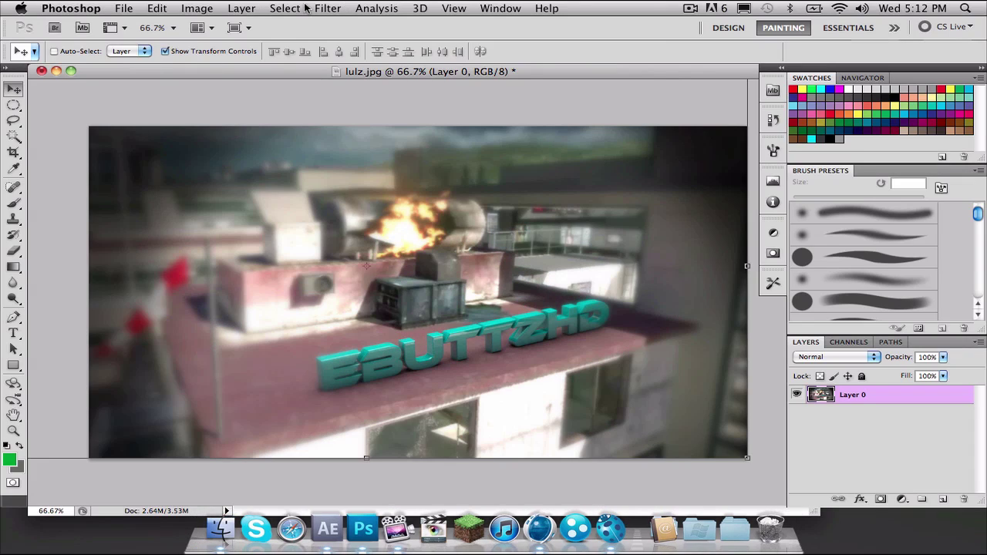
Add a Contrast adjustment with lowered exposure in PhotoLooks and apply it
{"action": "left_click", "coordinate": [328, 7]}
{"action": "left_click", "coordinate": [532, 340]}
{"action": "left_click", "coordinate": [951, 65]}
{"action": "scroll", "coordinate": [934, 104], "scroll_direction": "down", "scroll_amount": 1}
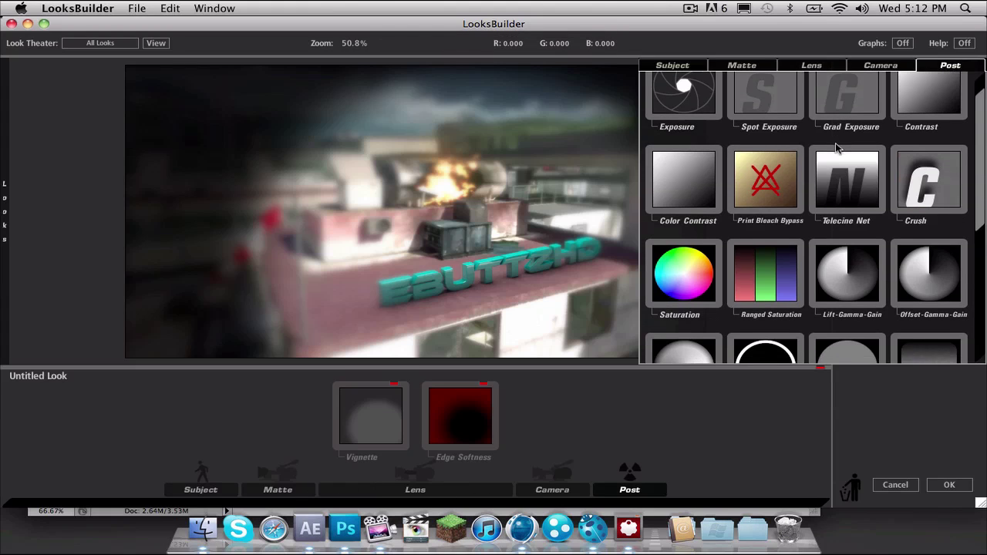
{"action": "double_click", "coordinate": [933, 104]}
{"action": "mouse_move", "coordinate": [955, 390]}
{"action": "left_mouse_down"}
{"action": "mouse_move", "coordinate": [945, 390]}
{"action": "mouse_move", "coordinate": [985, 388]}
{"action": "left_mouse_up"}
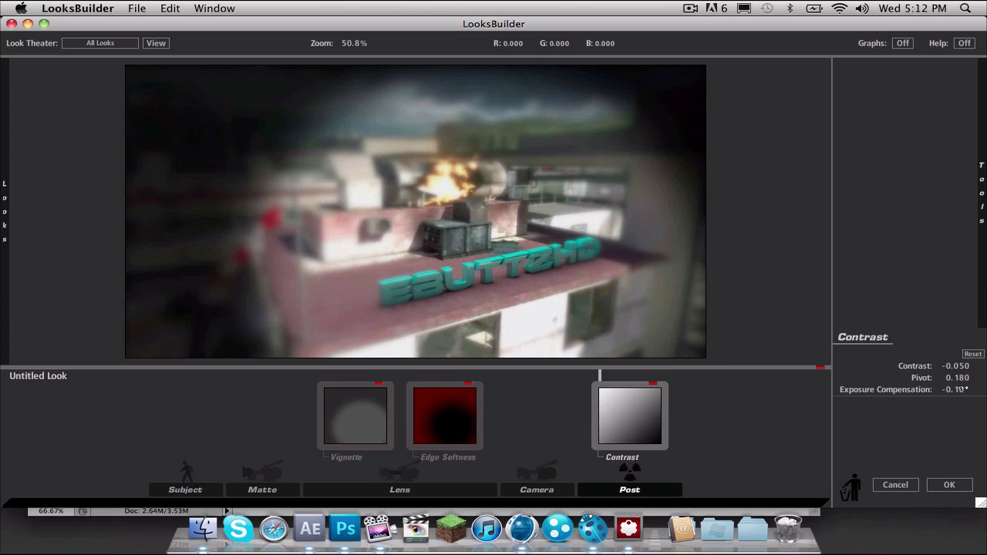
{"action": "key", "text": "Return"}
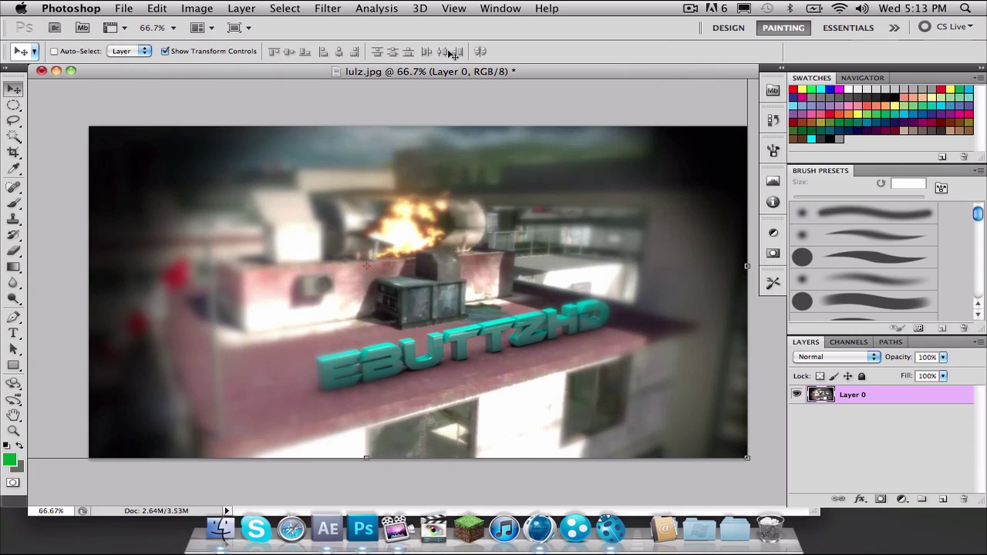
Reapply the last filter, then remove the Vignette from the look and apply
{"action": "left_click", "coordinate": [328, 8]}
{"action": "left_click", "coordinate": [353, 26]}
{"action": "left_click", "coordinate": [328, 8]}
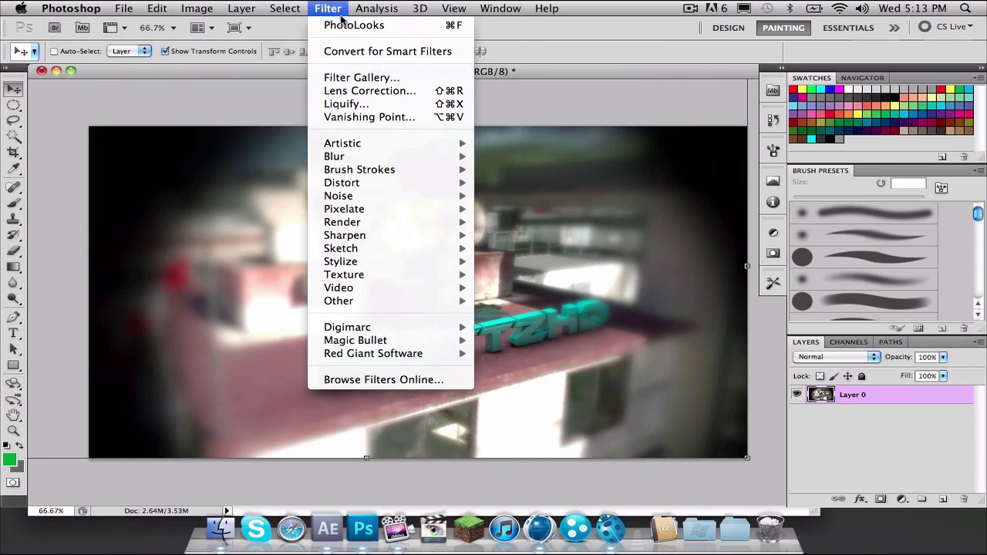
{"action": "left_click", "coordinate": [527, 341]}
{"action": "left_click_drag", "start_coordinate": [342, 412], "coordinate": [851, 486]}
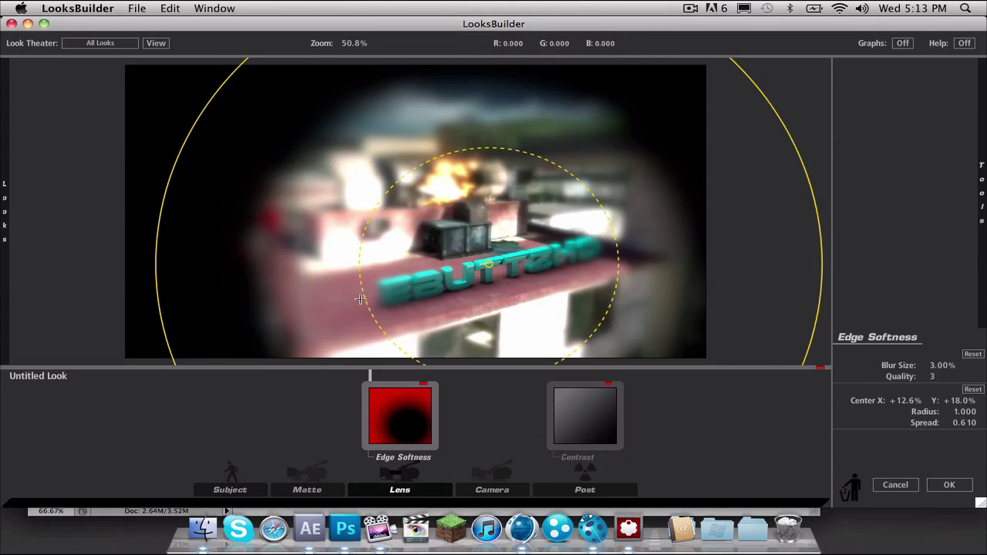
{"action": "key", "text": "Return"}
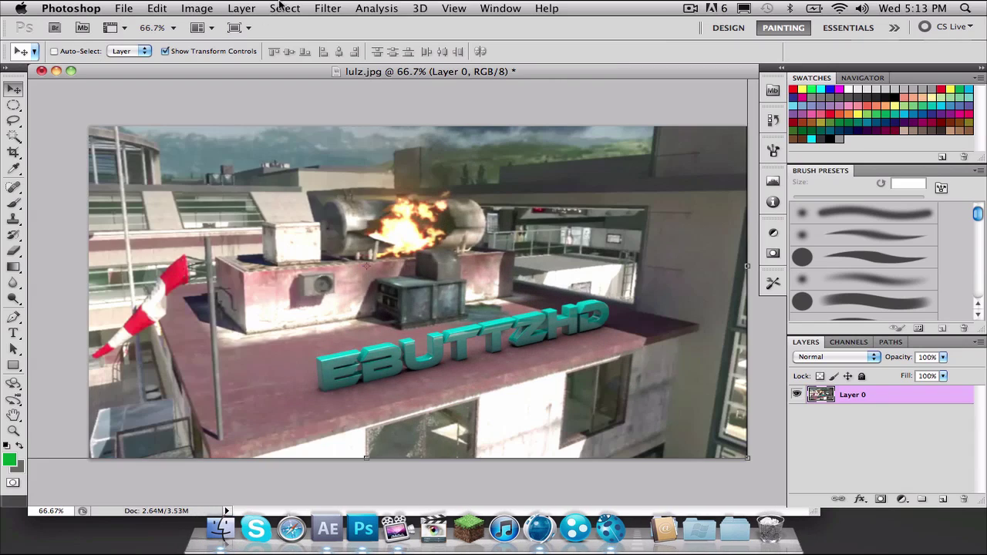
{"action": "left_click", "coordinate": [197, 8]}
Reopen PhotoLooks and add Crush to the post stage, trying then removing Lift-Gamma-Gain
{"action": "left_click", "coordinate": [507, 338]}
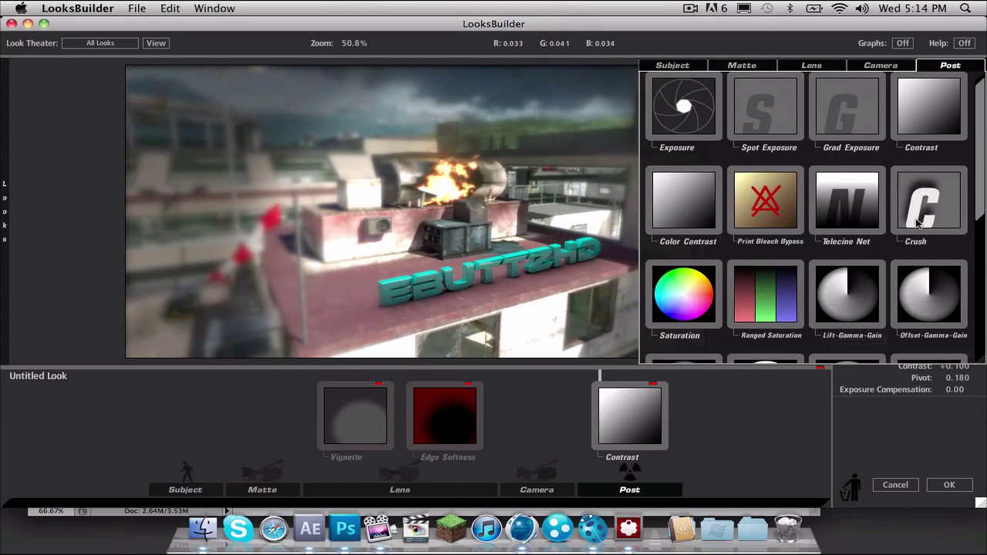
{"action": "left_click_drag", "start_coordinate": [915, 221], "coordinate": [675, 417]}
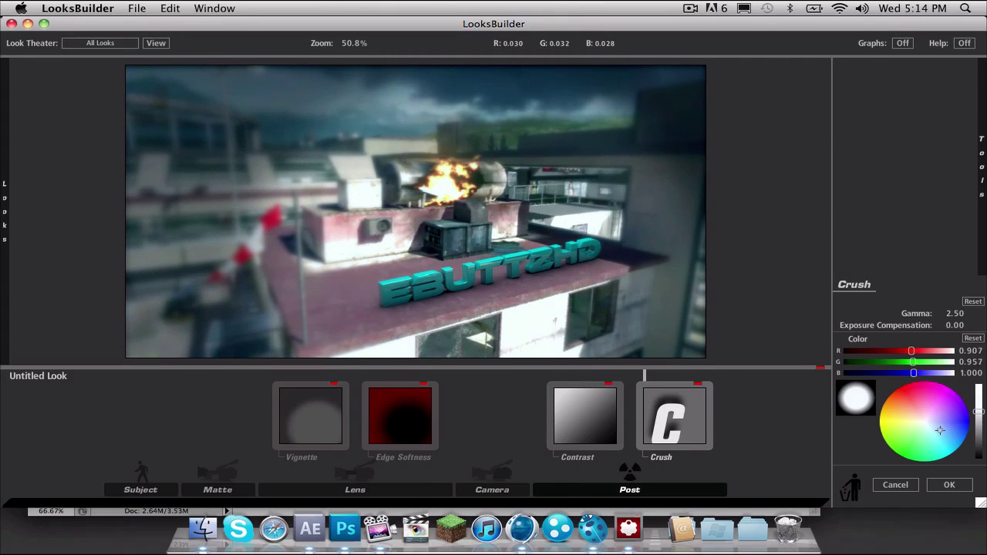
{"action": "left_click_drag", "start_coordinate": [831, 289], "coordinate": [719, 416]}
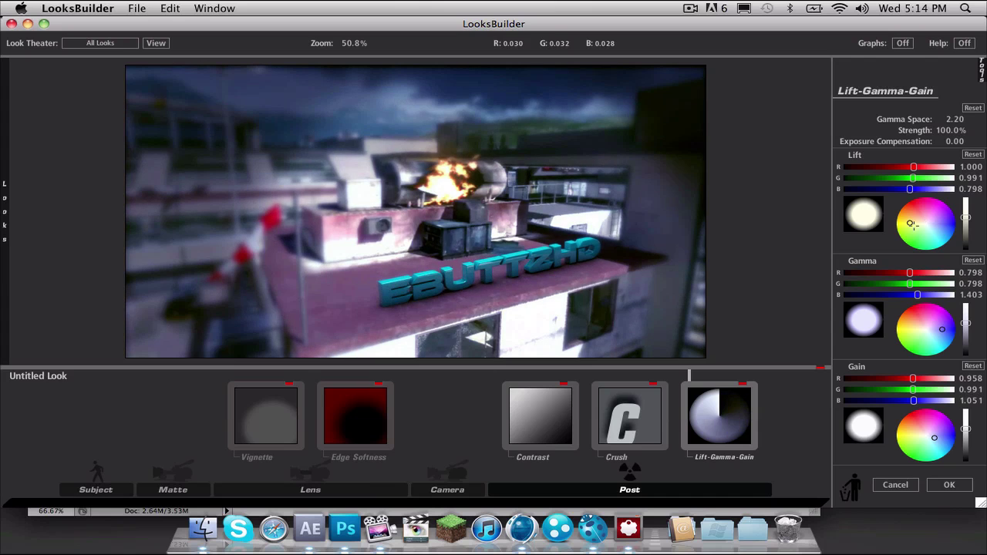
{"action": "left_click_drag", "start_coordinate": [911, 224], "coordinate": [914, 221]}
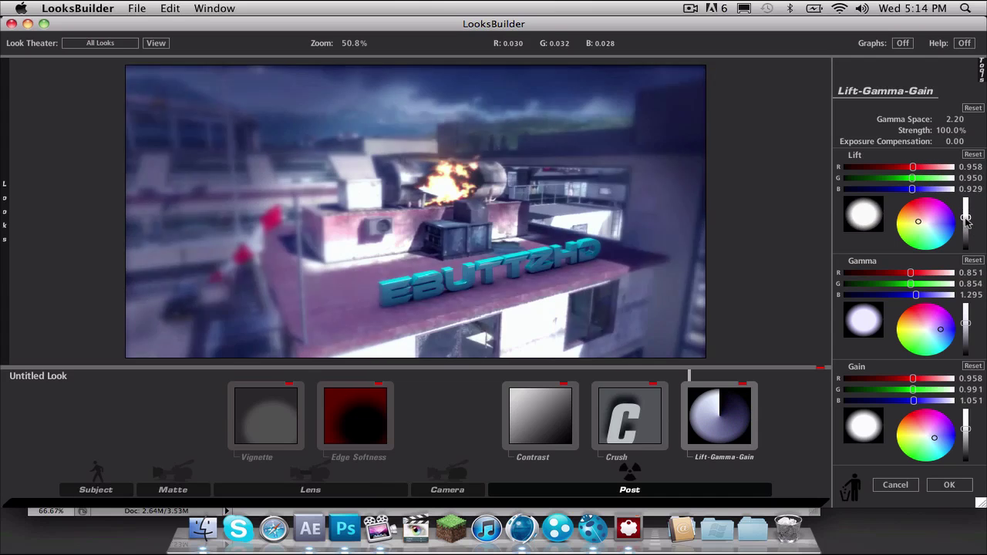
{"action": "left_click_drag", "start_coordinate": [721, 421], "coordinate": [851, 486]}
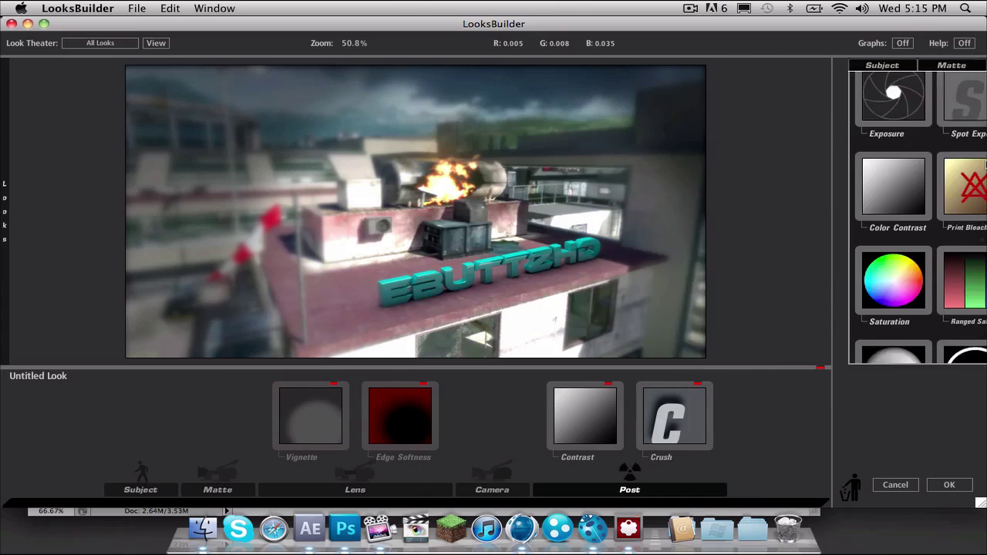
Add Warm/Cool to the matte stage, shifting its colour toward warm brown
{"action": "left_click", "coordinate": [810, 65]}
{"action": "left_click", "coordinate": [743, 65]}
{"action": "left_click_drag", "start_coordinate": [687, 309], "coordinate": [218, 417]}
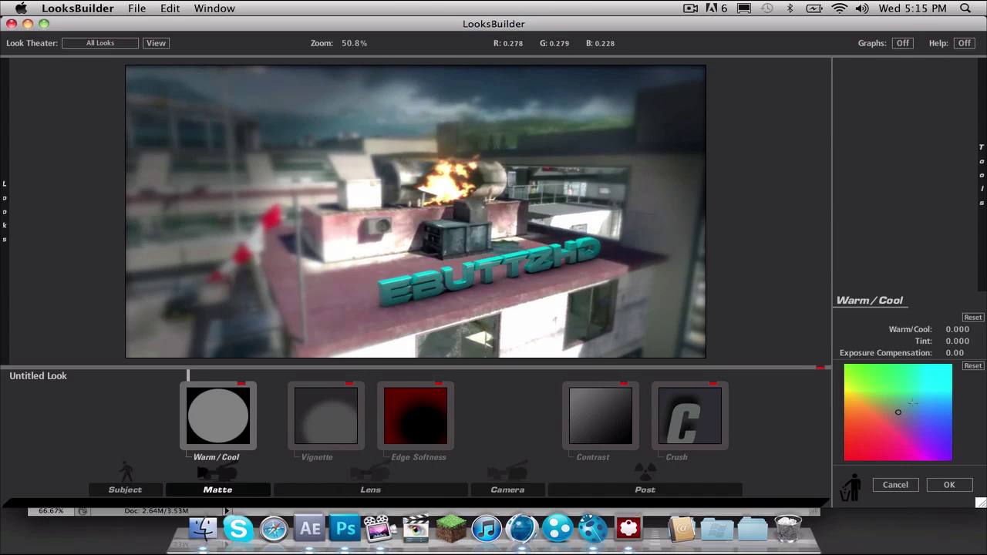
{"action": "left_click", "coordinate": [867, 413]}
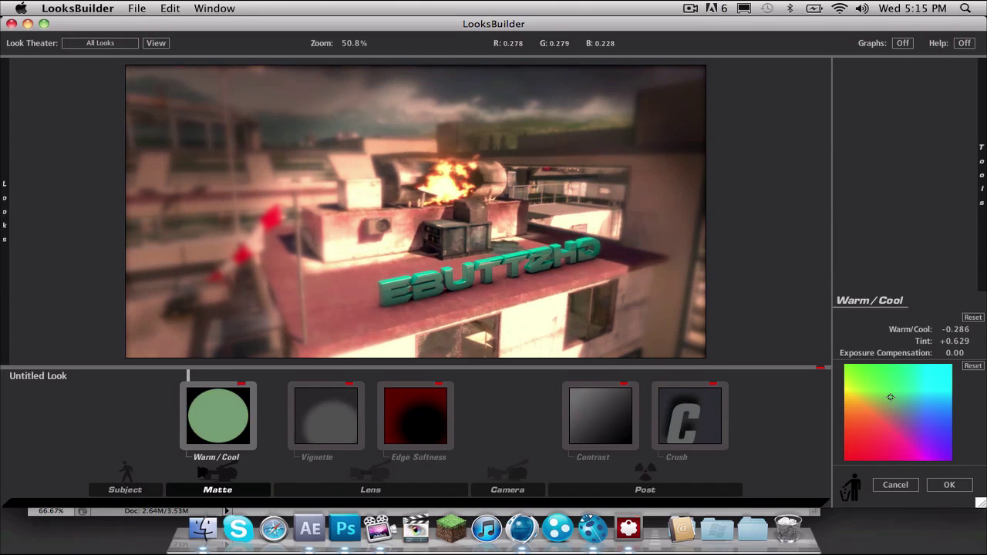
{"action": "left_click_drag", "start_coordinate": [891, 397], "coordinate": [864, 440]}
Add Diffusion with highlight bias 0 and size 4.40%, then apply the look
{"action": "left_click", "coordinate": [812, 65]}
{"action": "left_click", "coordinate": [673, 65]}
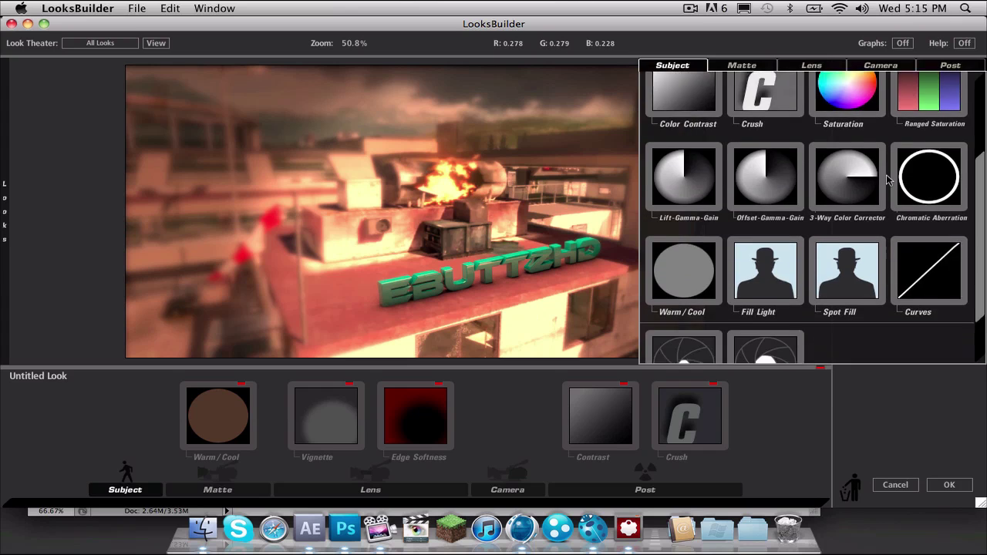
{"action": "left_click", "coordinate": [950, 65]}
{"action": "left_click", "coordinate": [742, 65]}
{"action": "left_click_drag", "start_coordinate": [948, 126], "coordinate": [263, 417]}
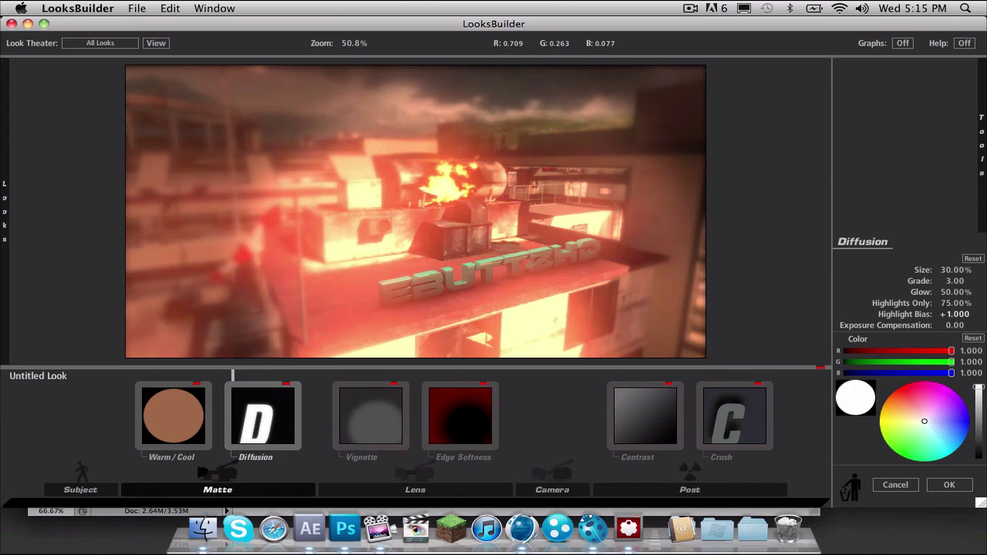
{"action": "left_click_drag", "start_coordinate": [957, 313], "coordinate": [926, 314]}
{"action": "mouse_move", "coordinate": [957, 270]}
{"action": "left_mouse_down"}
{"action": "mouse_move", "coordinate": [918, 270]}
{"action": "mouse_move", "coordinate": [955, 257]}
{"action": "left_mouse_up"}
{"action": "left_click", "coordinate": [956, 488]}
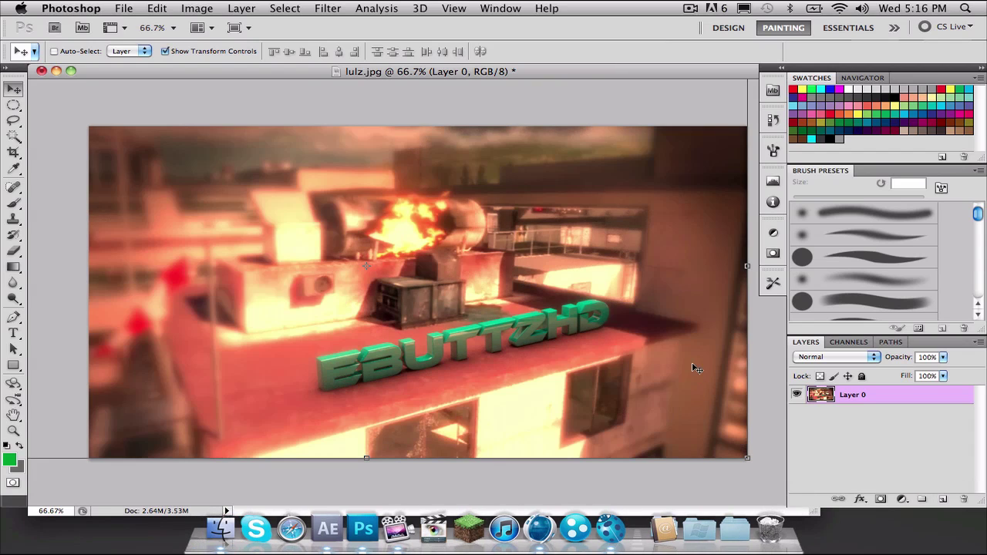
Save the graded image as lulz.jpg in JPEG format at Quality 12 (Maximum)
{"action": "left_click", "coordinate": [123, 8]}
{"action": "left_click", "coordinate": [155, 222]}
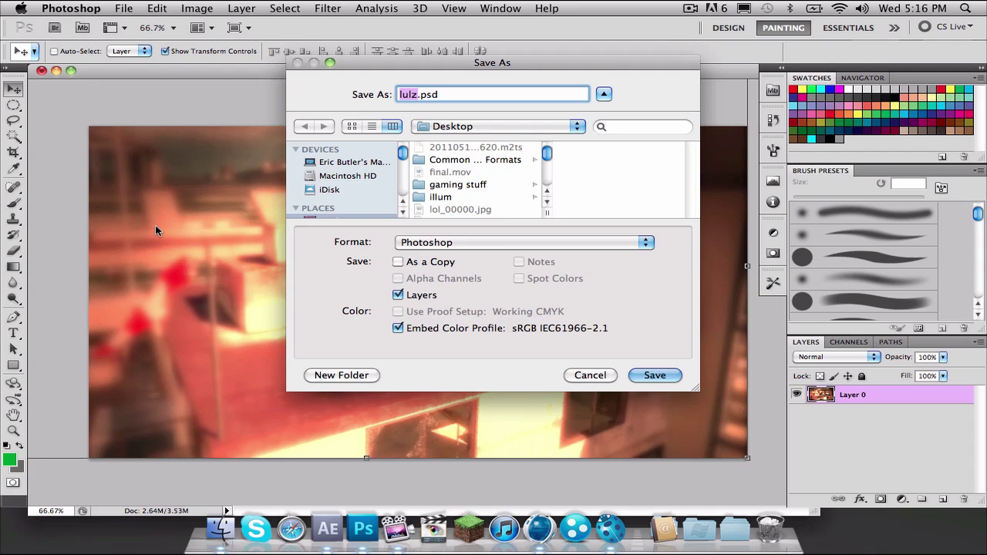
{"action": "left_click", "coordinate": [494, 242]}
{"action": "left_click", "coordinate": [481, 330]}
{"action": "left_click", "coordinate": [655, 375]}
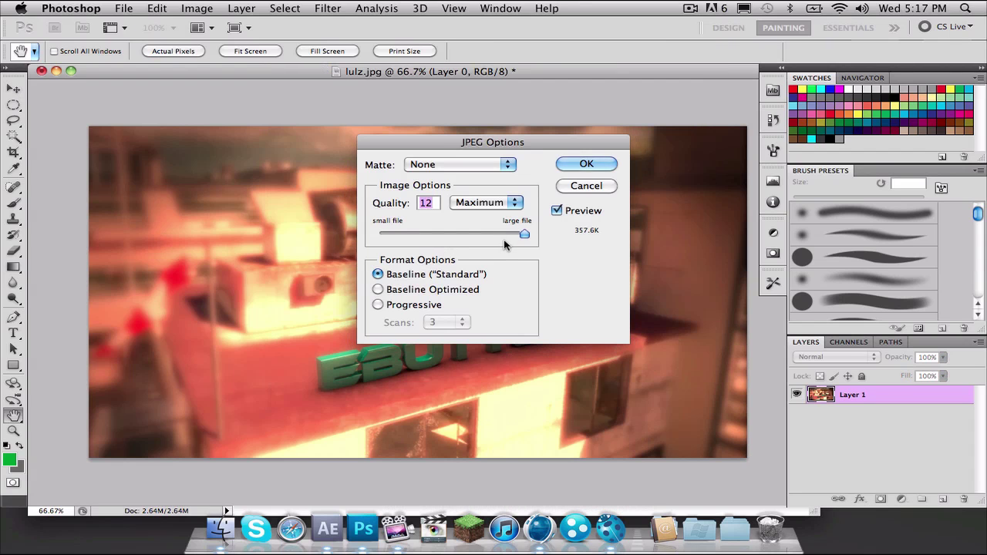
{"action": "left_click", "coordinate": [587, 164]}
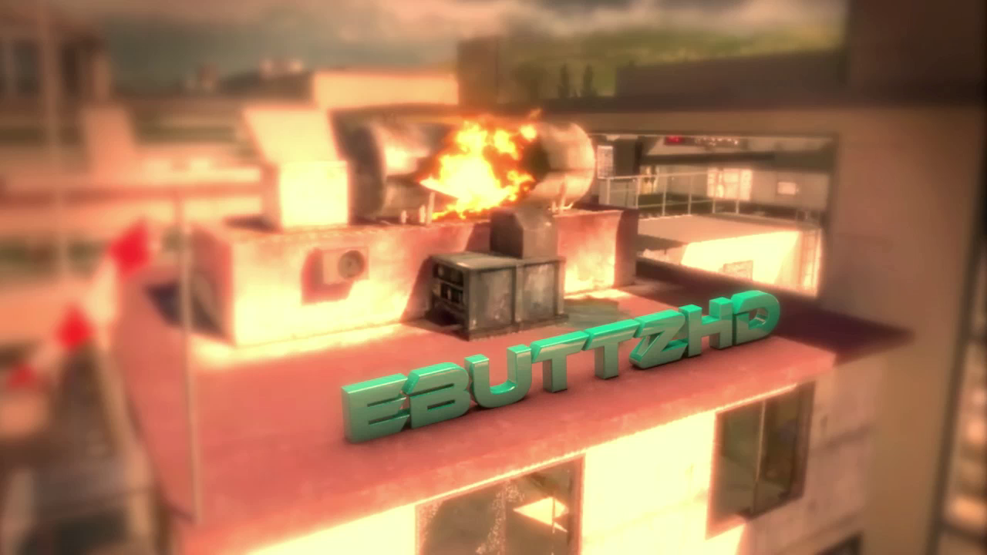